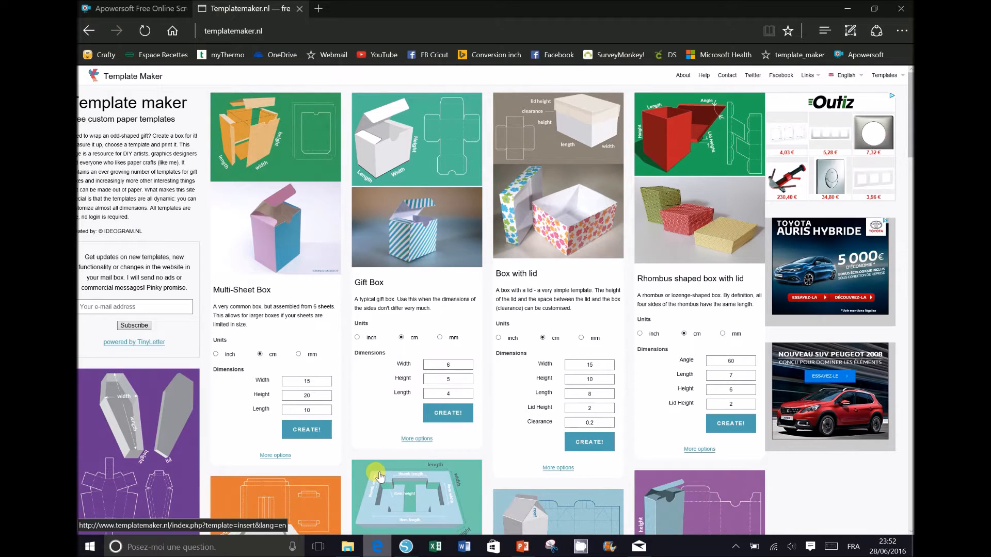
Step: Open the full options for the Box with lid template
mouse_move(909, 139)
left_mouse_down()
mouse_move(909, 320)
mouse_move(910, 129)
left_mouse_up()
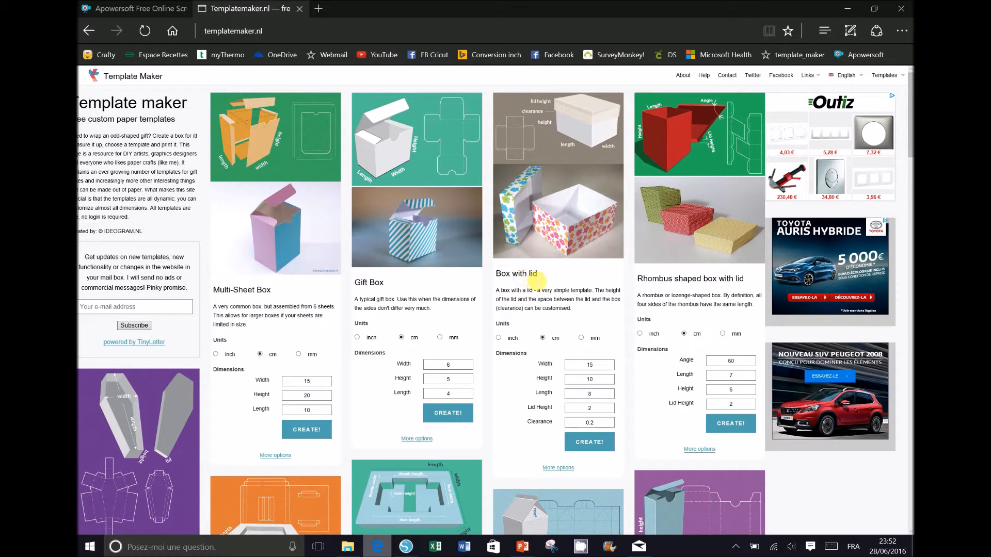
left_click(557, 475)
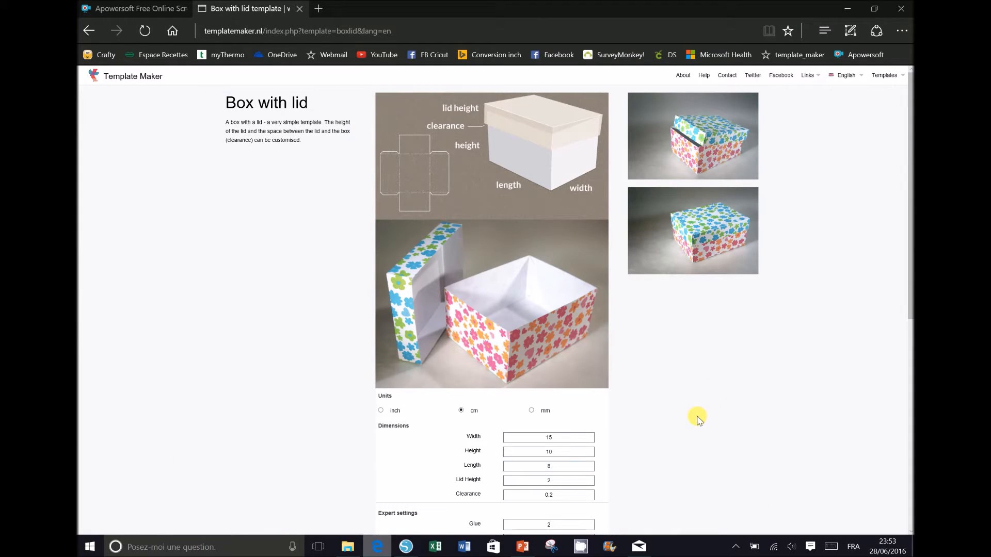
scroll(698, 420, "down", 2)
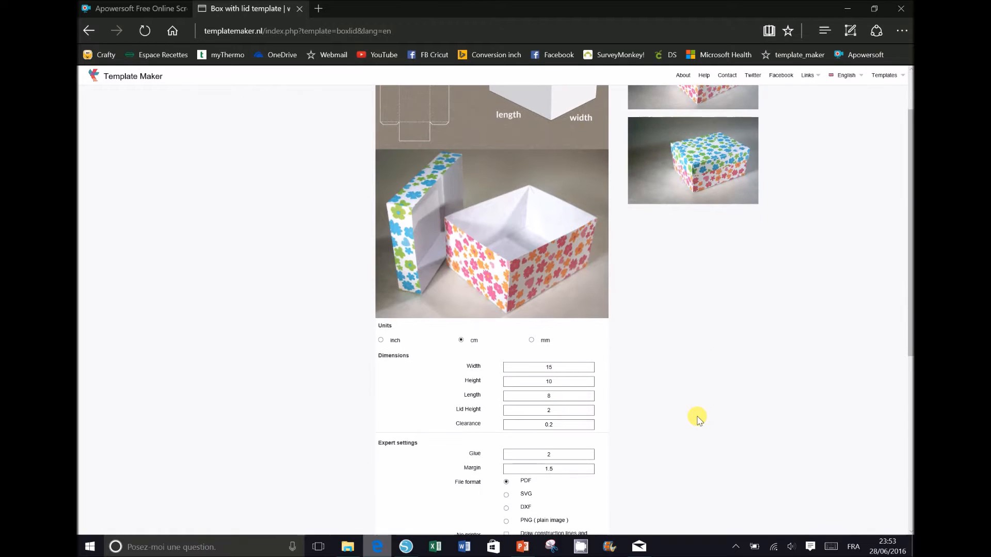
scroll(698, 419, "down", 2)
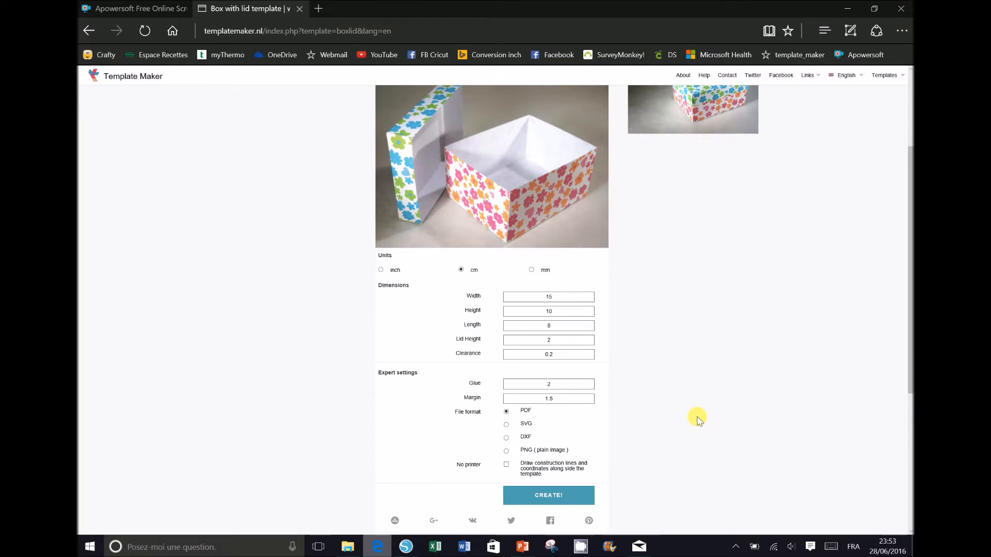
Step: Set Length to 15 and Height to 3, and choose SVG as the output format
left_click(553, 298)
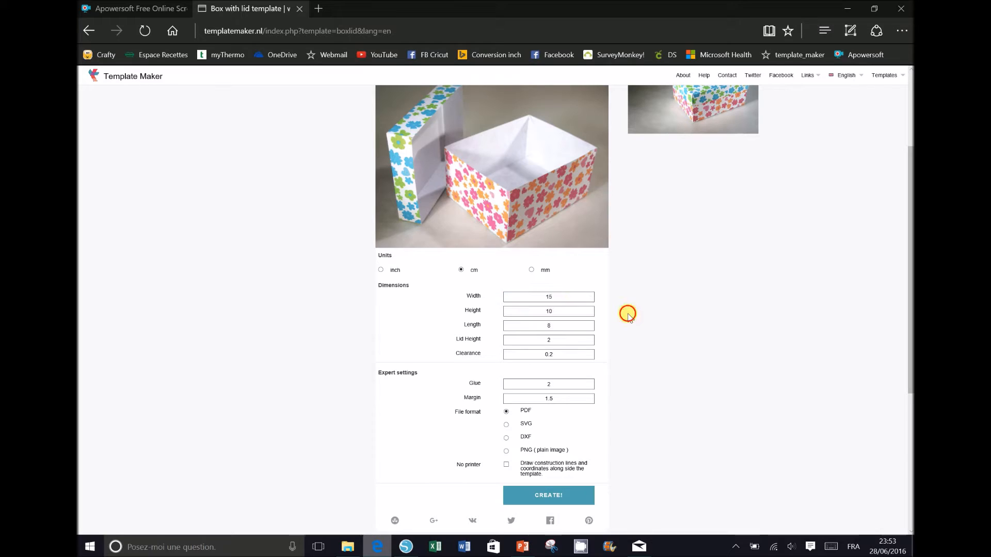
left_click(552, 326)
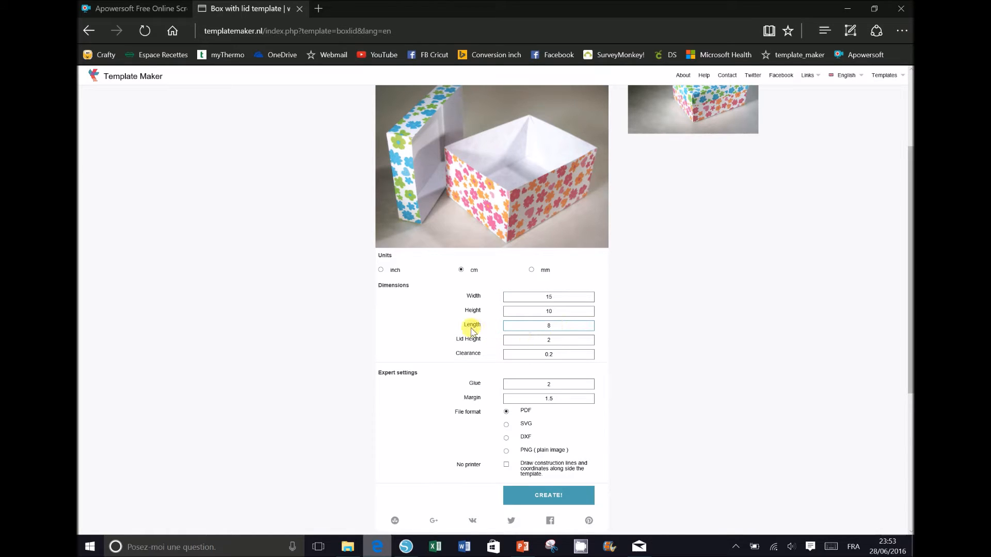
double_click(548, 329)
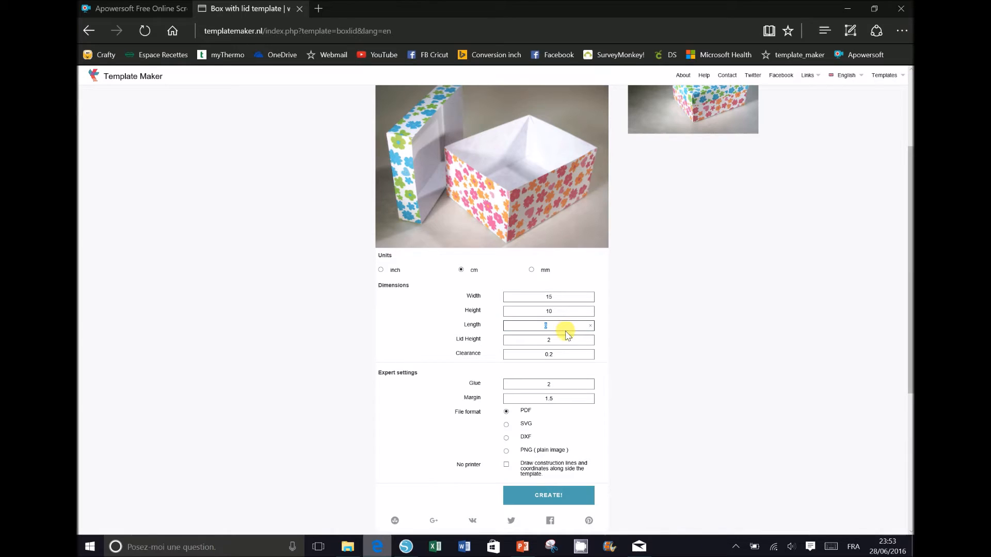
type("15")
left_click(706, 342)
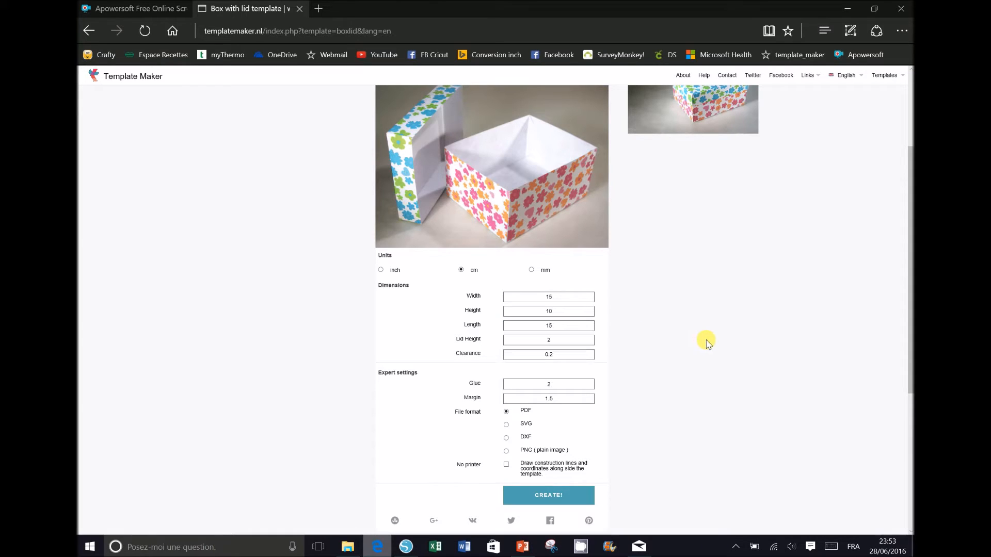
double_click(549, 311)
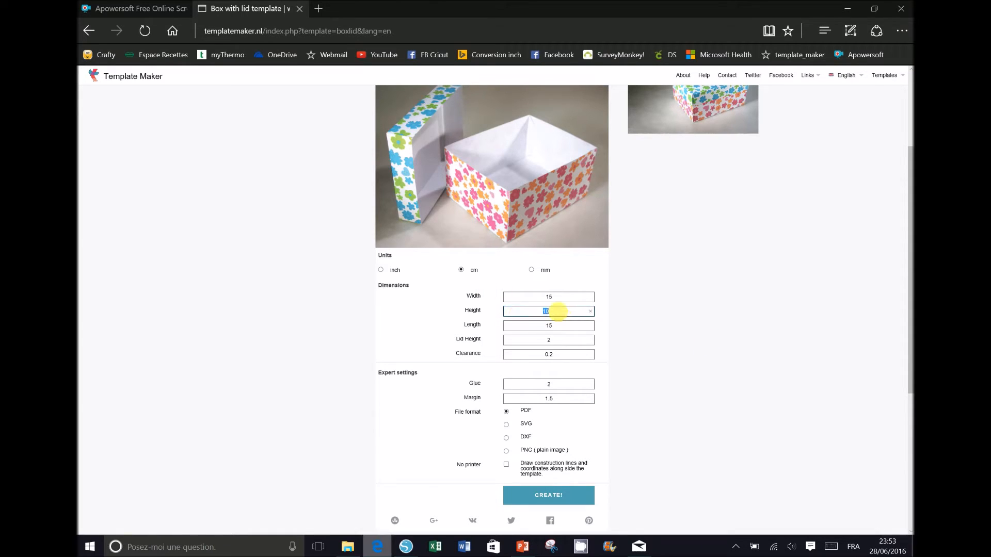
type("3")
left_click(664, 348)
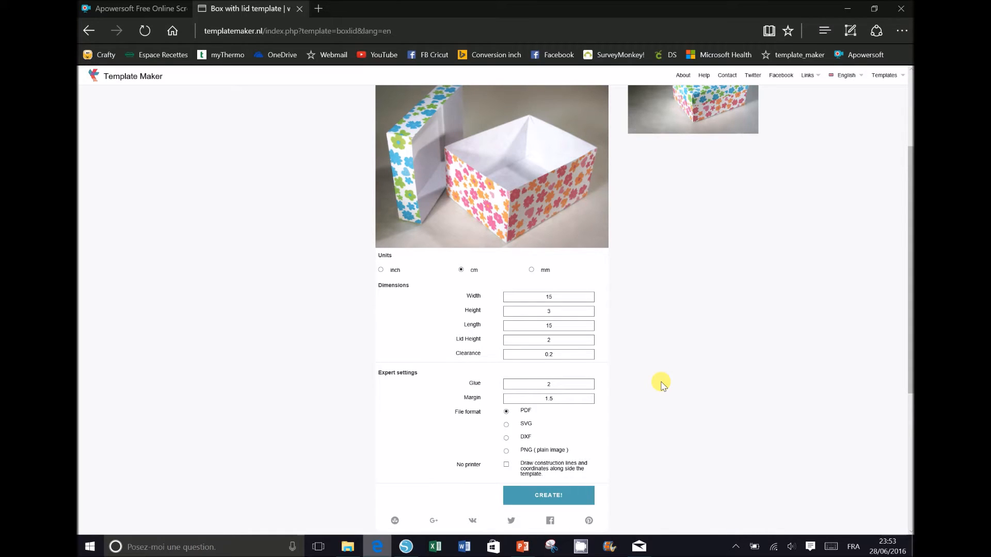
left_click(506, 425)
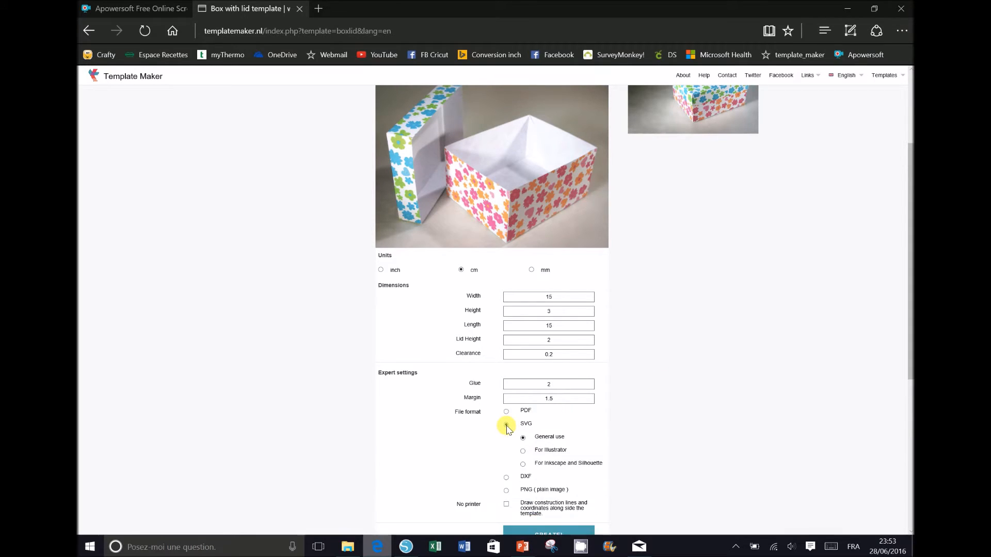
scroll(699, 416, "down", 2)
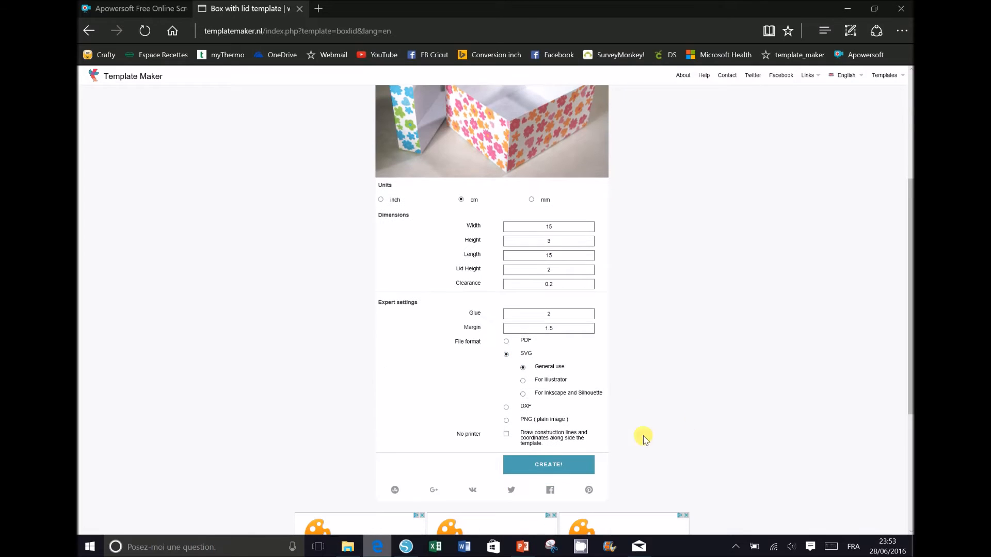
Step: Generate the SVG template and save it as BOITE.svg, replacing the existing file
left_click(574, 467)
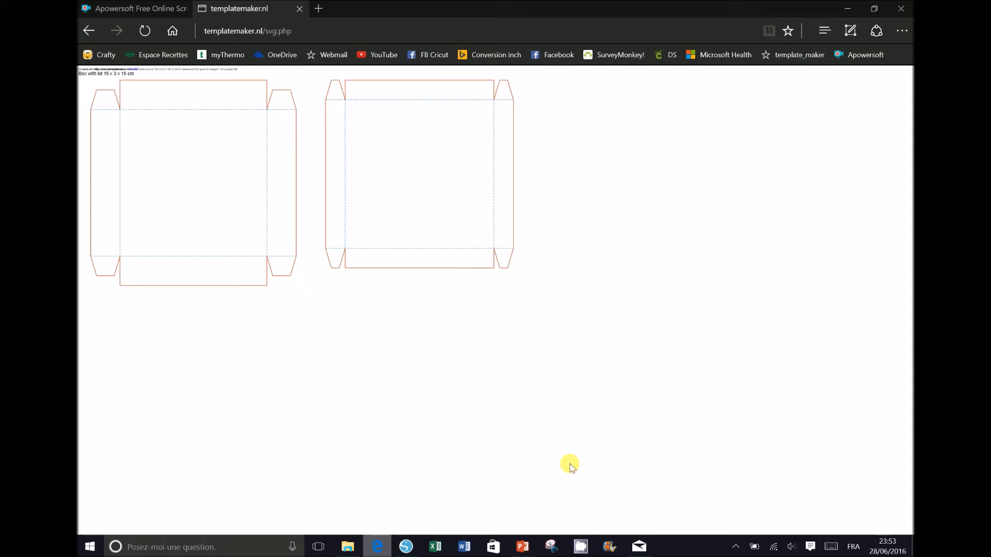
right_click(285, 190)
left_click(290, 200)
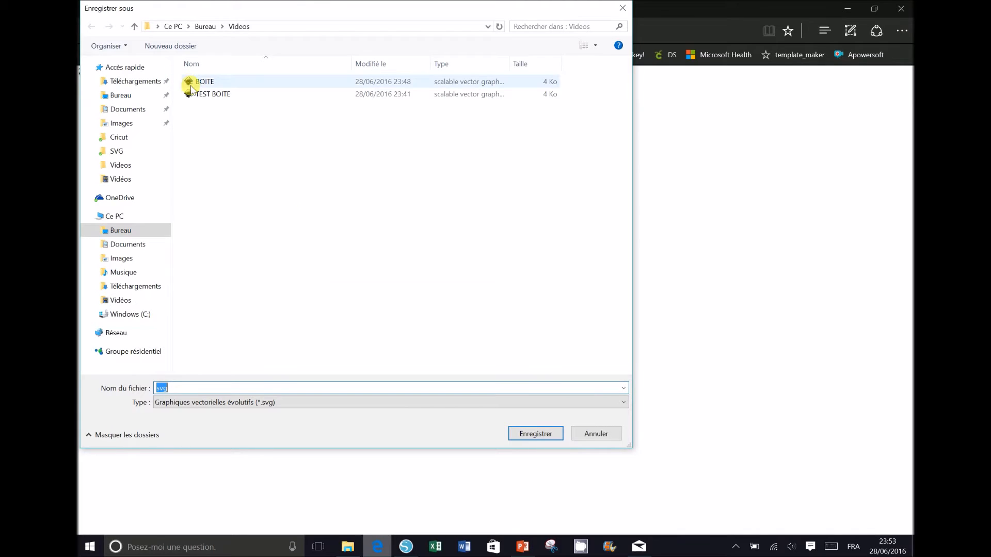
left_click(192, 86)
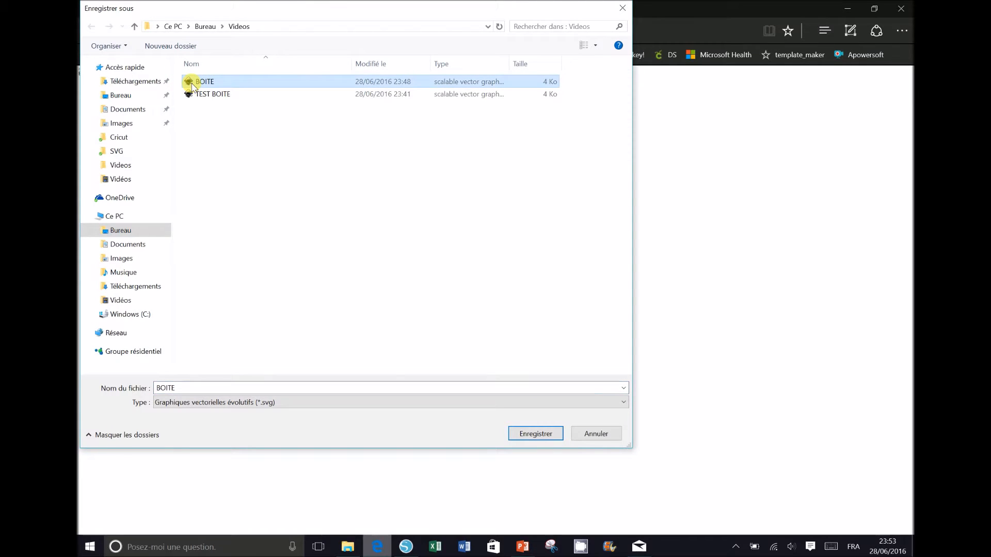
left_click(537, 435)
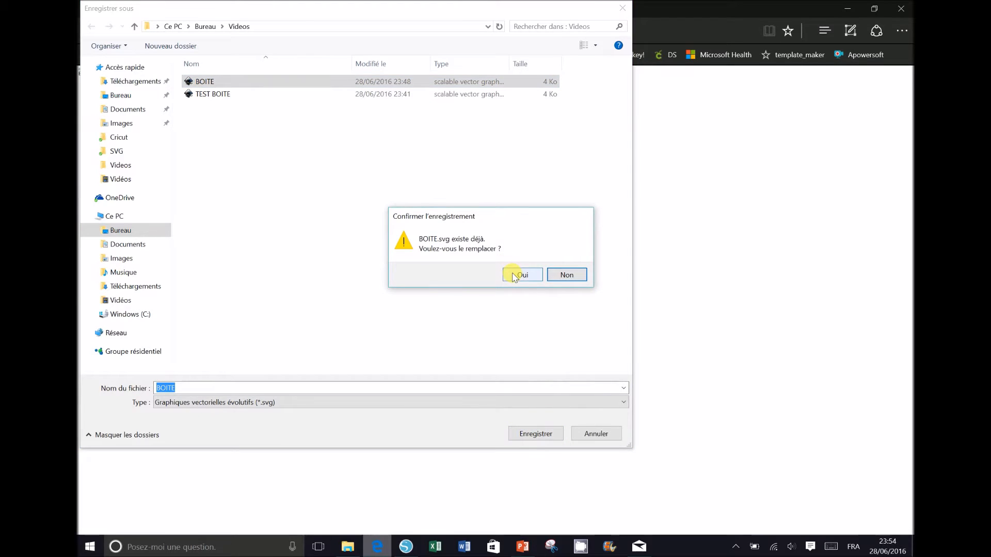
left_click(514, 275)
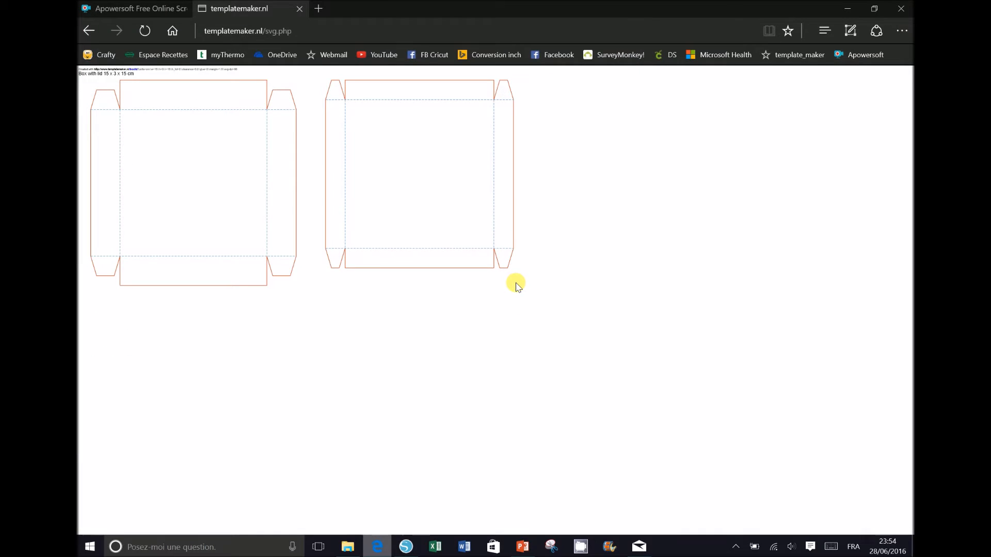
Step: Open BOITE.svg in Silhouette Studio
left_click(407, 548)
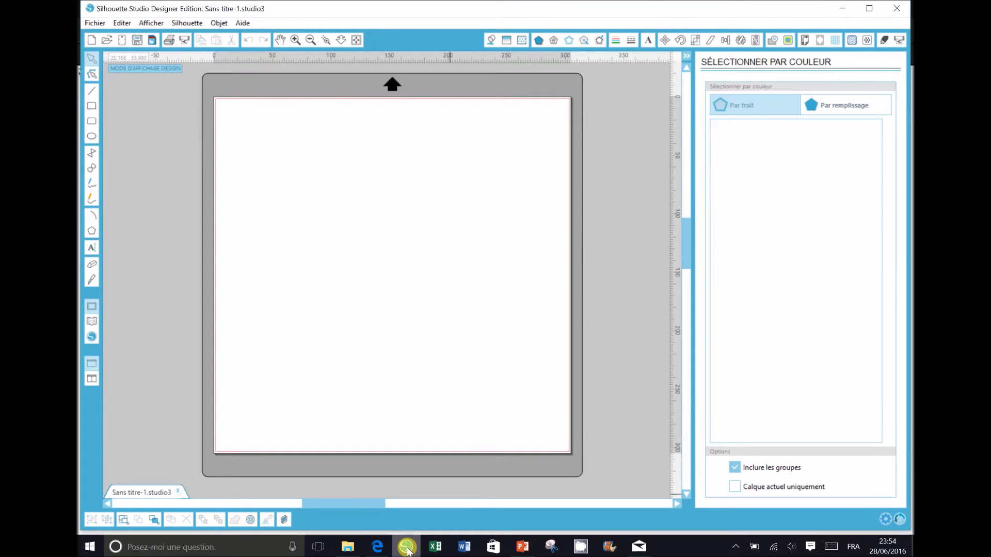
left_click(106, 41)
left_click(176, 89)
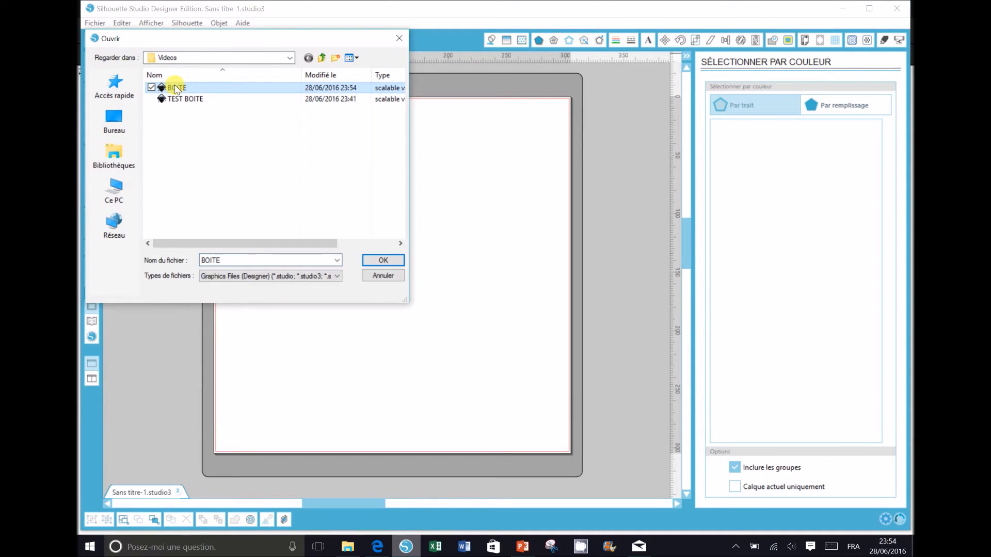
left_click(390, 261)
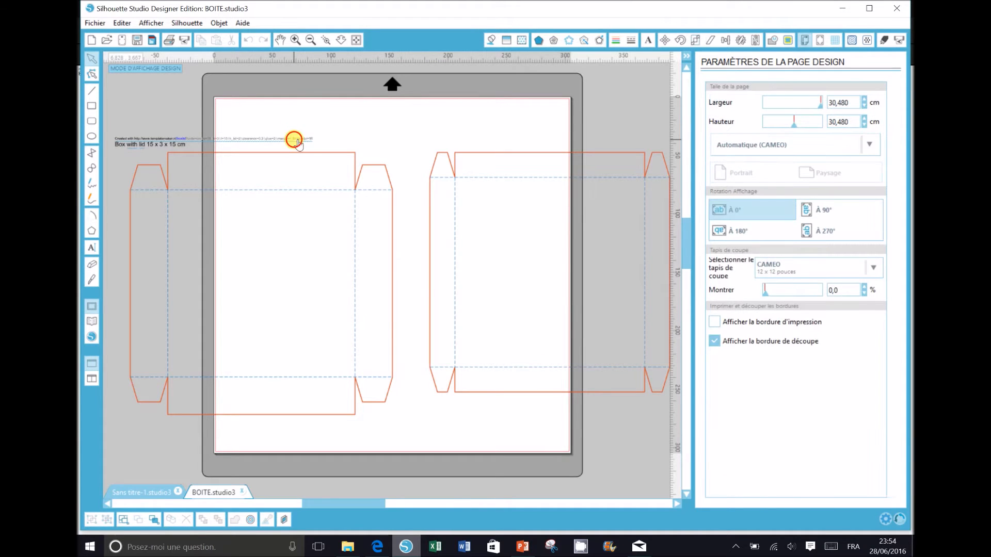
Step: Delete the 'Created with' header and the 'Box with lid 15 x 3 x 15 cm' caption
left_click(298, 144)
key("Delete")
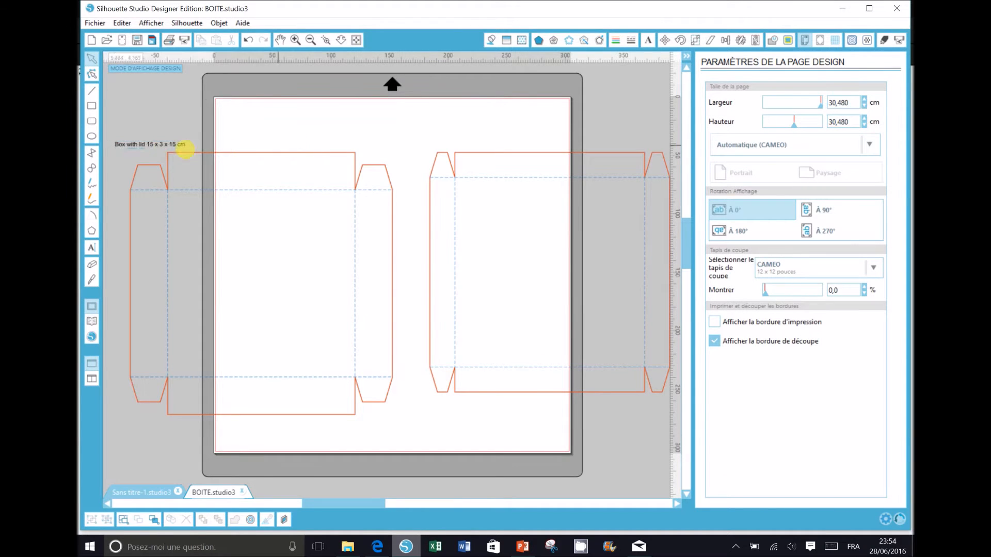
left_click(151, 144)
key("Delete")
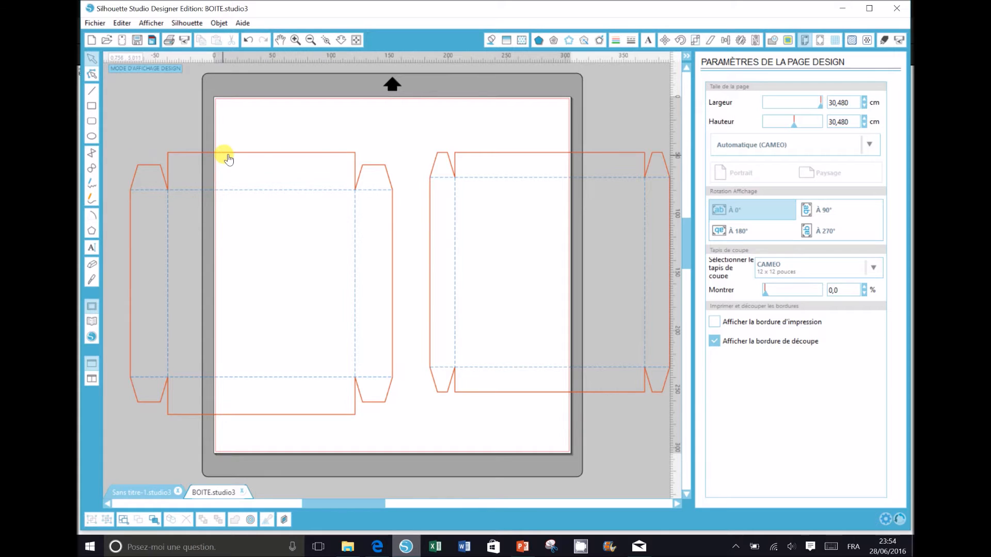
left_click(227, 153)
Step: Ungroup the left box template and make its lines green
right_click(229, 158)
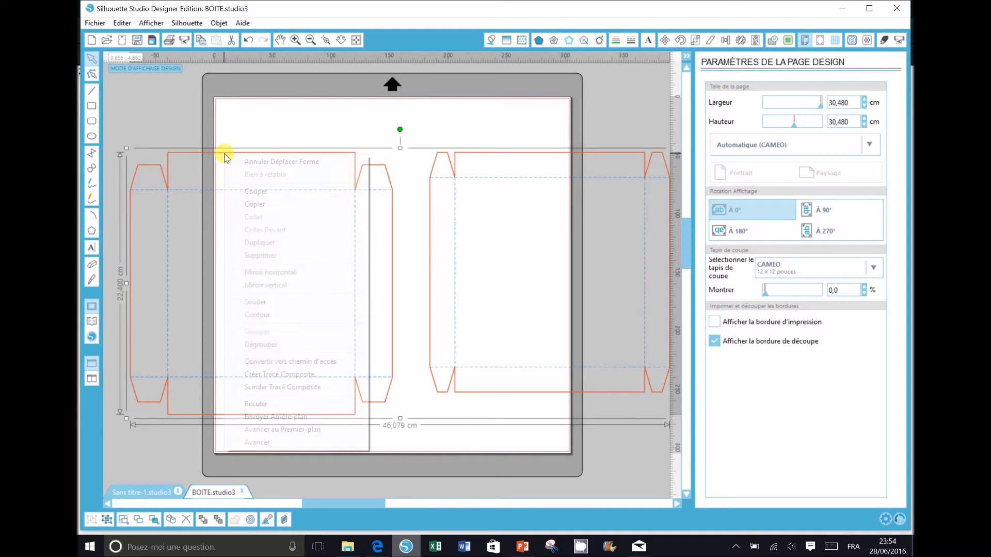
left_click(259, 345)
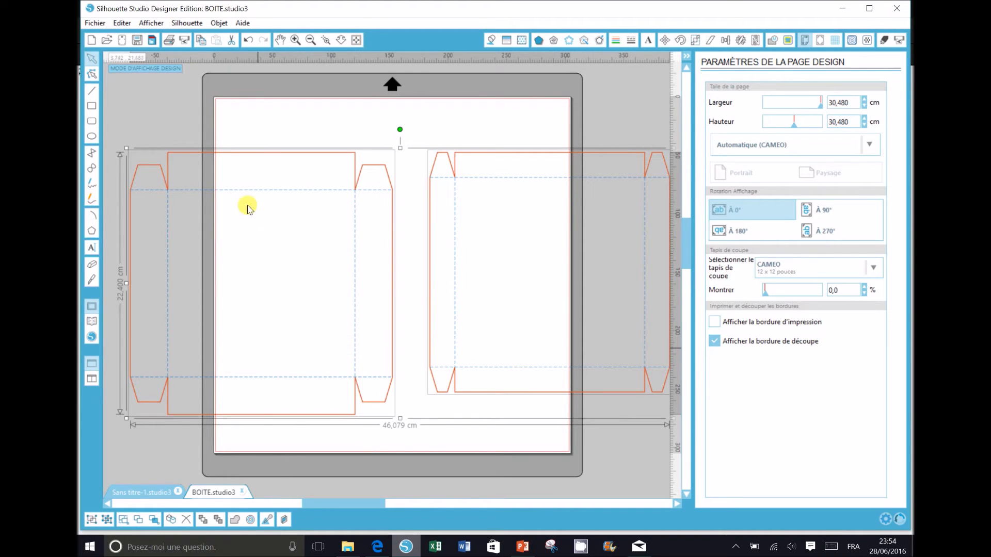
left_click(262, 135)
left_click(272, 158)
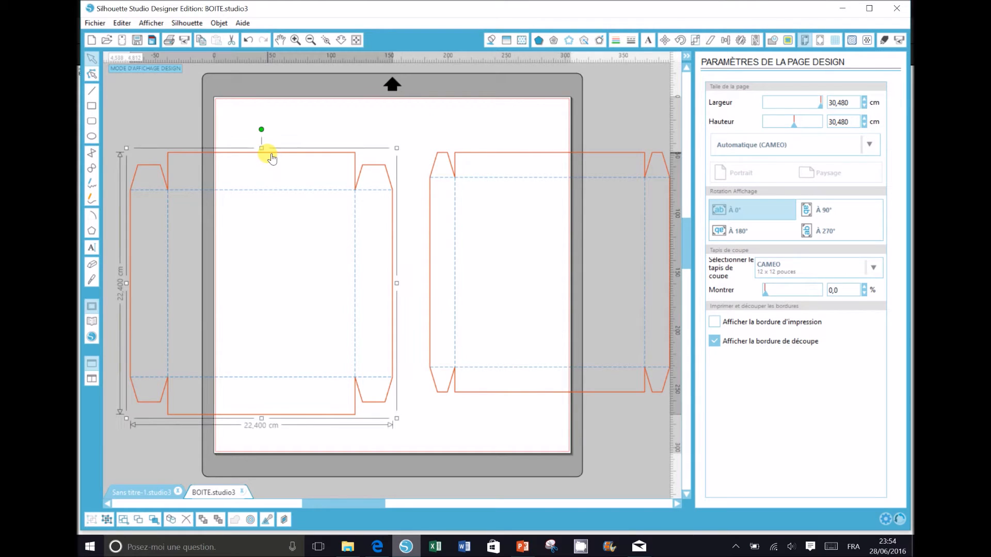
right_click(268, 154)
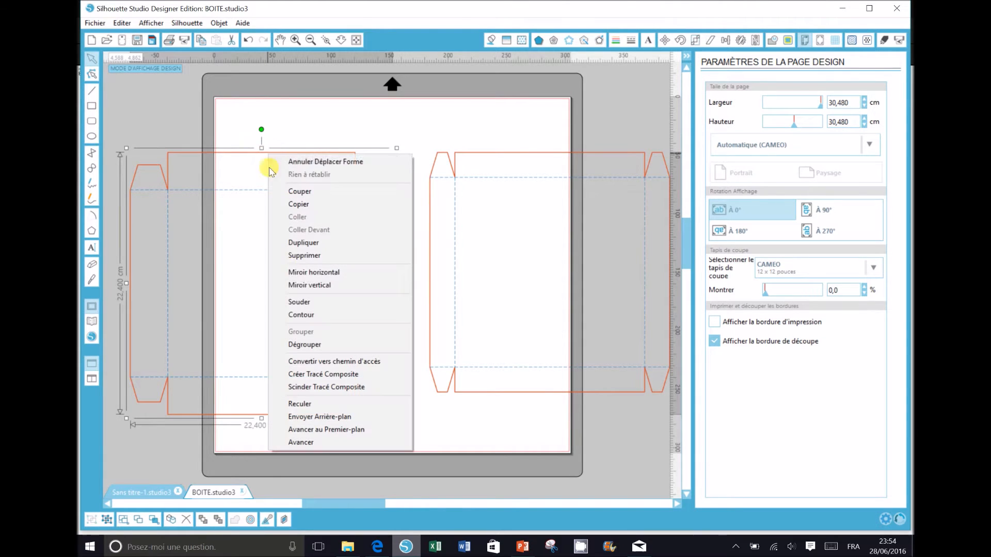
left_click(305, 347)
left_click(296, 128)
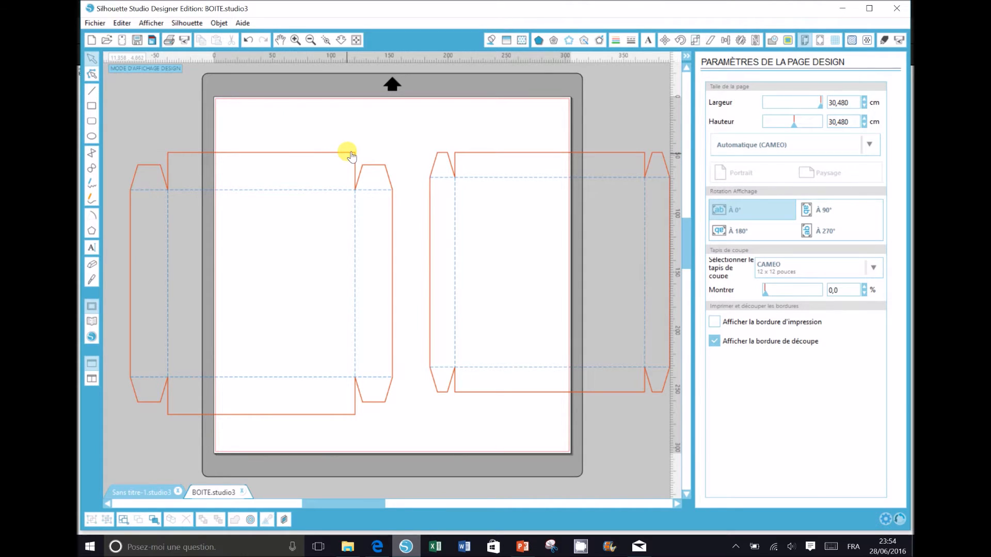
left_click(351, 155)
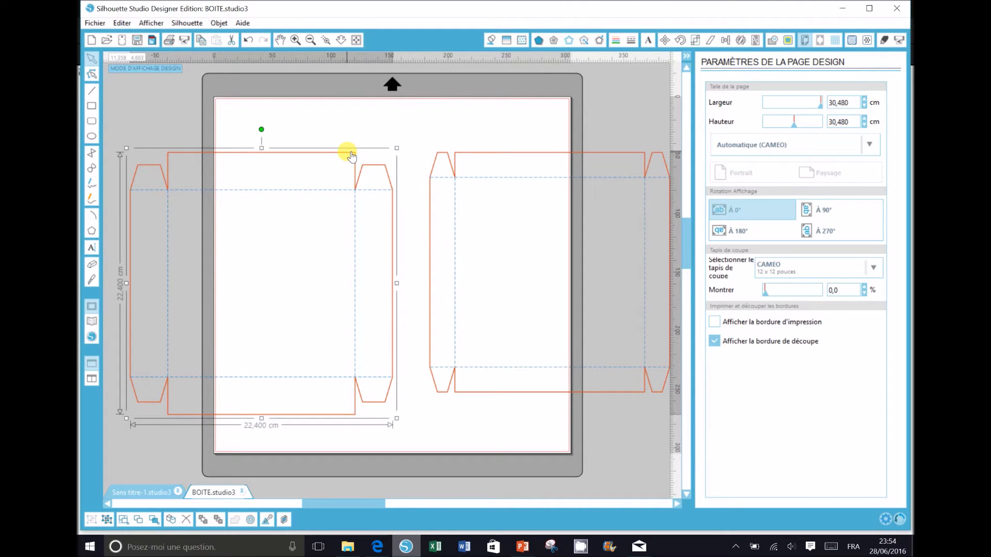
left_click(616, 40)
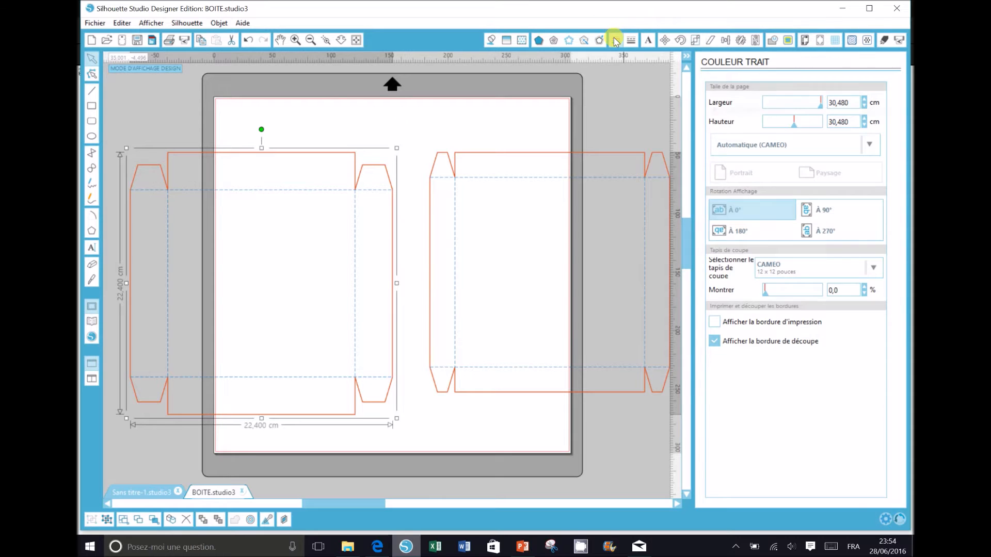
left_click(782, 132)
Step: Regroup the green box pieces and move them off the mat to the left
left_click(421, 125)
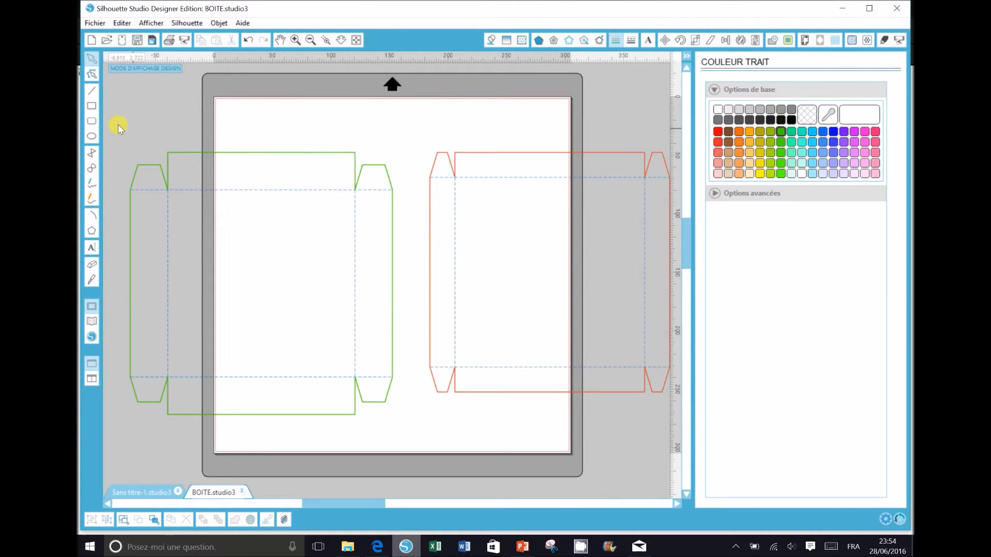
left_click_drag(109, 121, 406, 439)
right_click(378, 407)
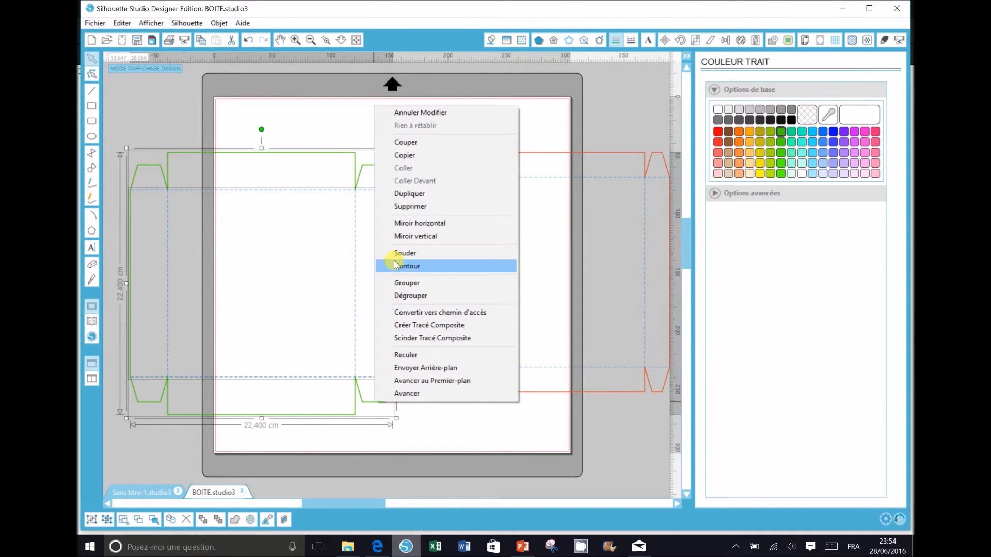
left_click(405, 283)
mouse_move(356, 300)
left_mouse_down()
mouse_move(327, 268)
mouse_move(367, 309)
left_mouse_up()
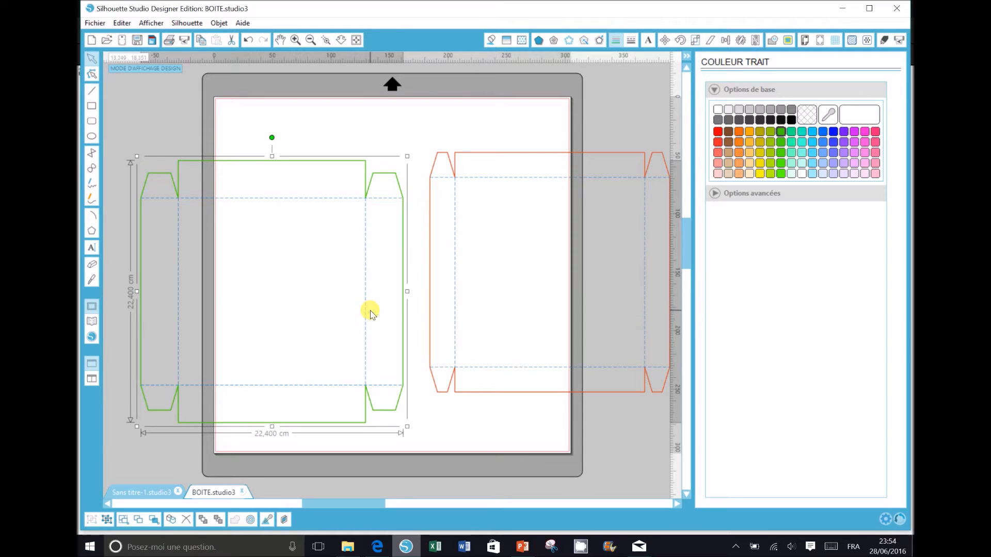
left_click_drag(371, 316, 139, 279)
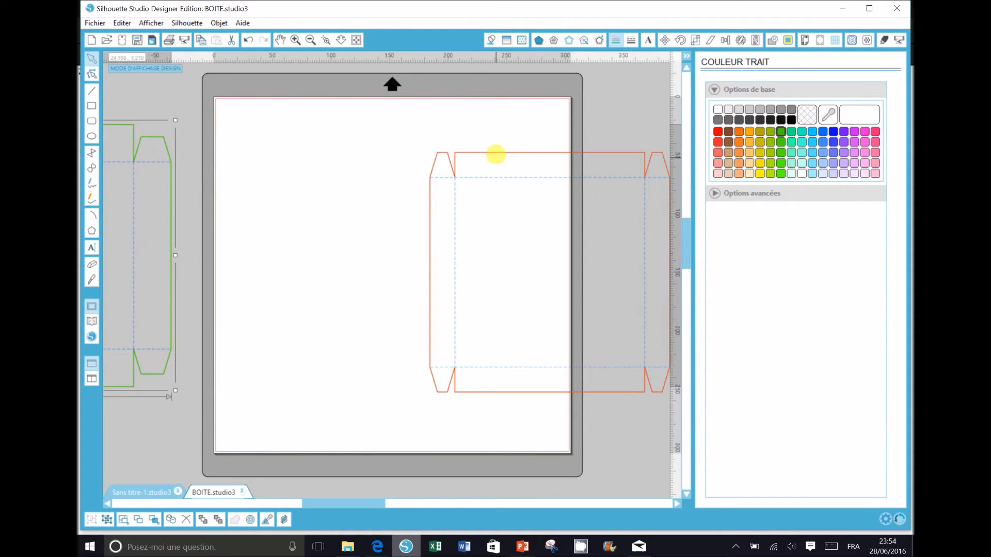
Step: Move the orange box template into the middle of the mat
left_click(496, 155)
left_click_drag(497, 155, 355, 159)
right_click(356, 159)
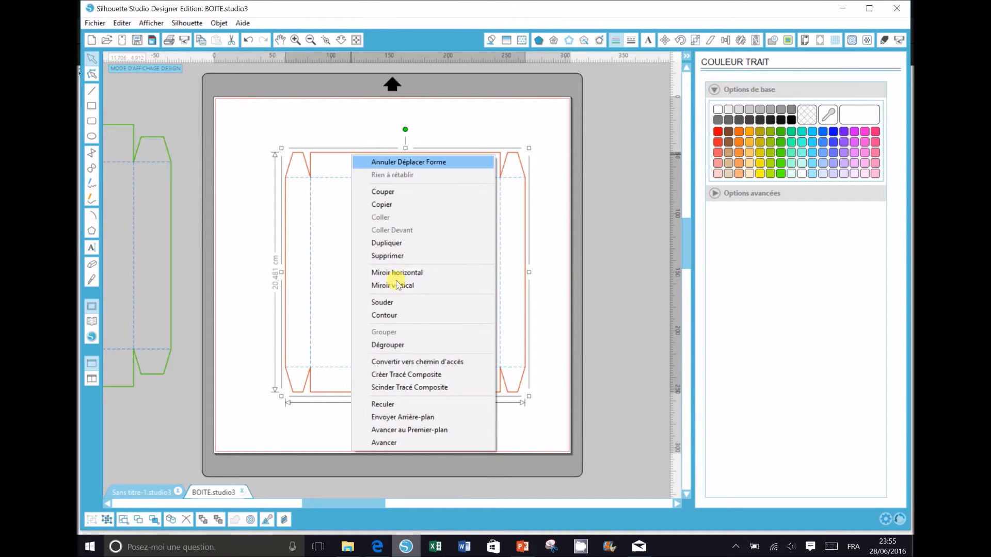
Step: Ungroup the orange template and recolour its outline purple
left_click(413, 345)
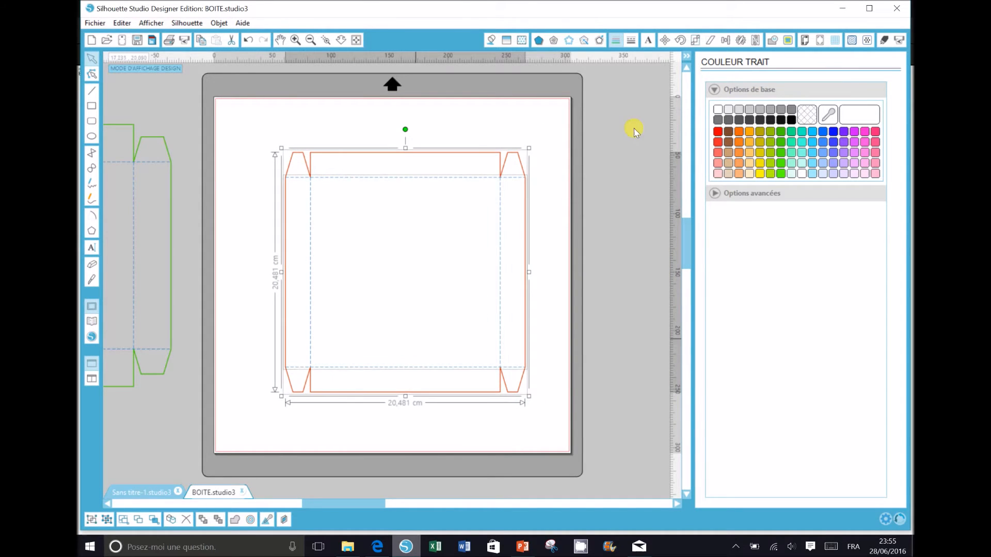
left_click(576, 135)
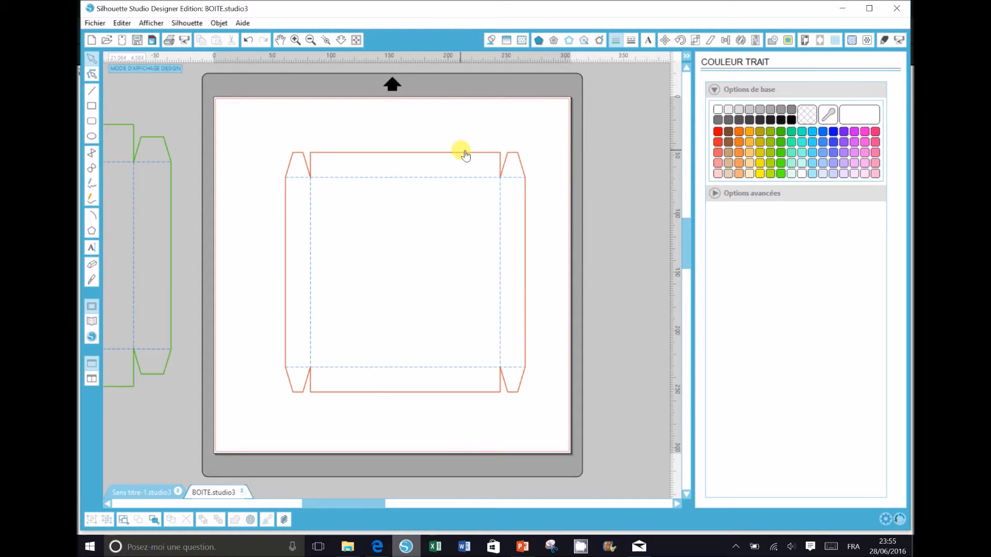
left_click(465, 153)
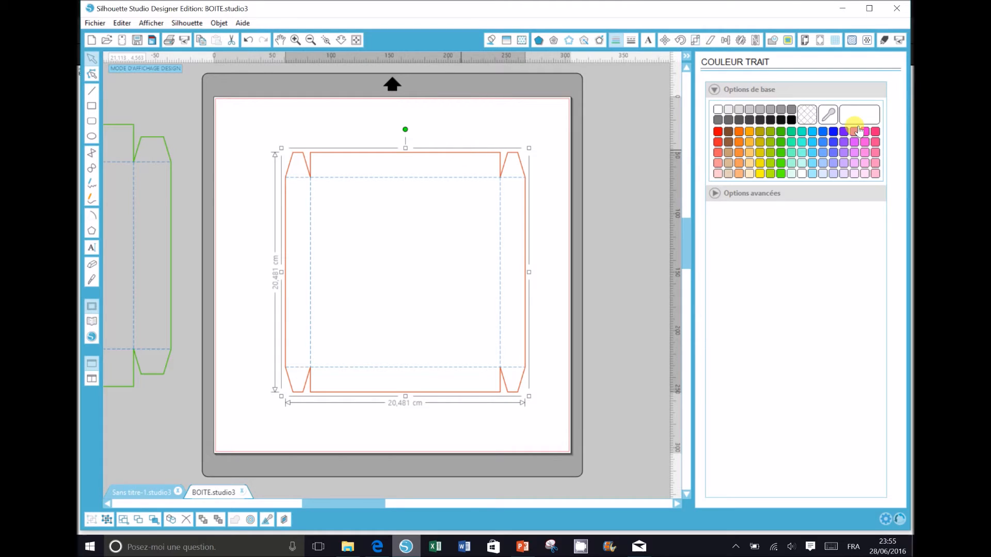
left_click(845, 133)
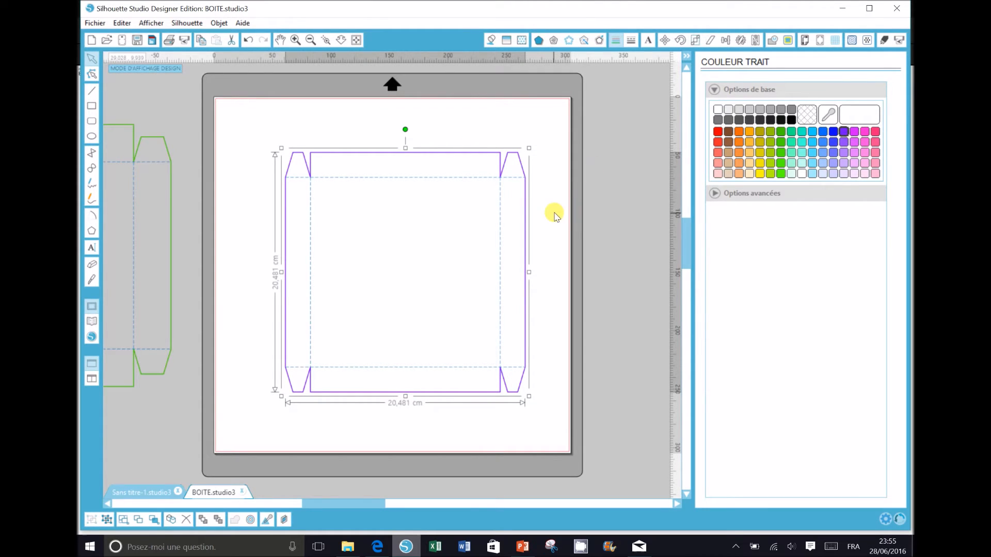
left_click(553, 215)
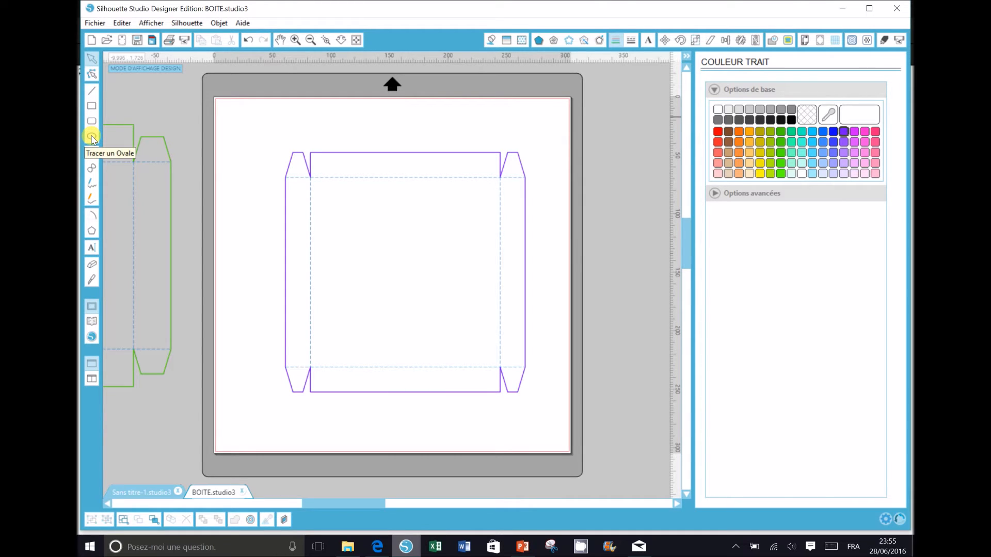
Step: Draw an oval straddling the purple box's right side edge
left_click(92, 137)
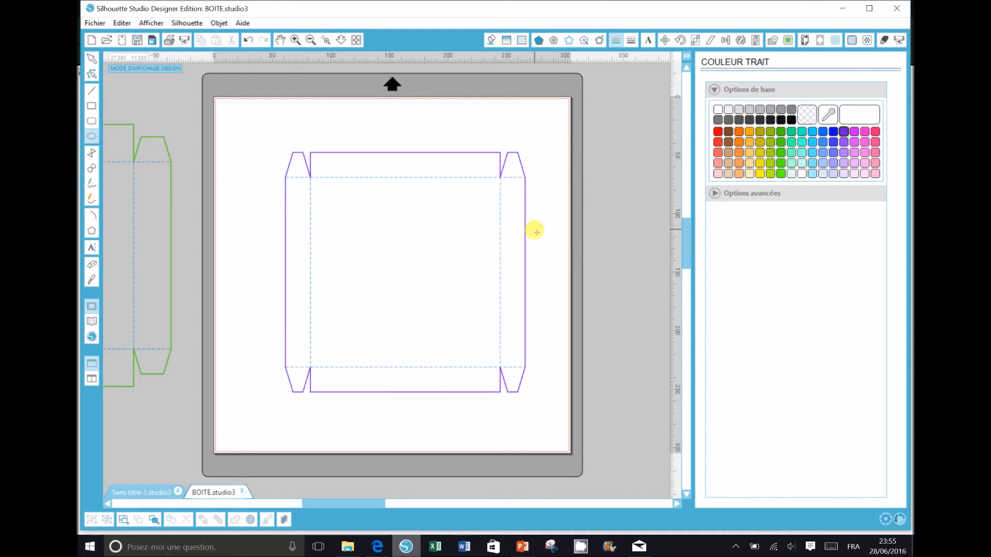
left_click(296, 41)
mouse_move(579, 242)
left_mouse_down()
mouse_move(601, 289)
mouse_move(610, 285)
left_mouse_up()
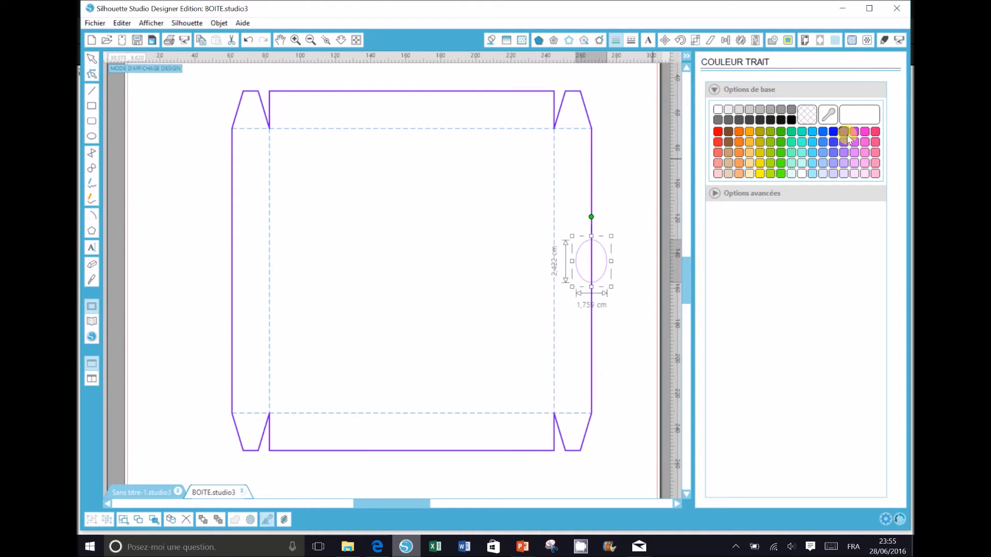
Step: Duplicate the oval and position the copy on the box's left side edge
key("ctrl+d")
left_click_drag(621, 279, 243, 243)
key("Right")
key("Up")
key("Right")
key("Right")
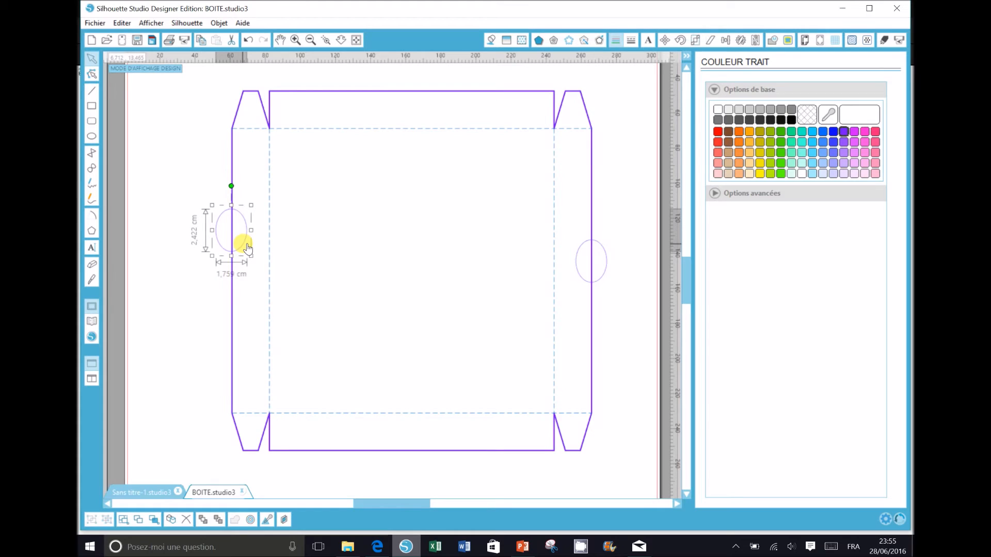
key("Right")
left_click(358, 96)
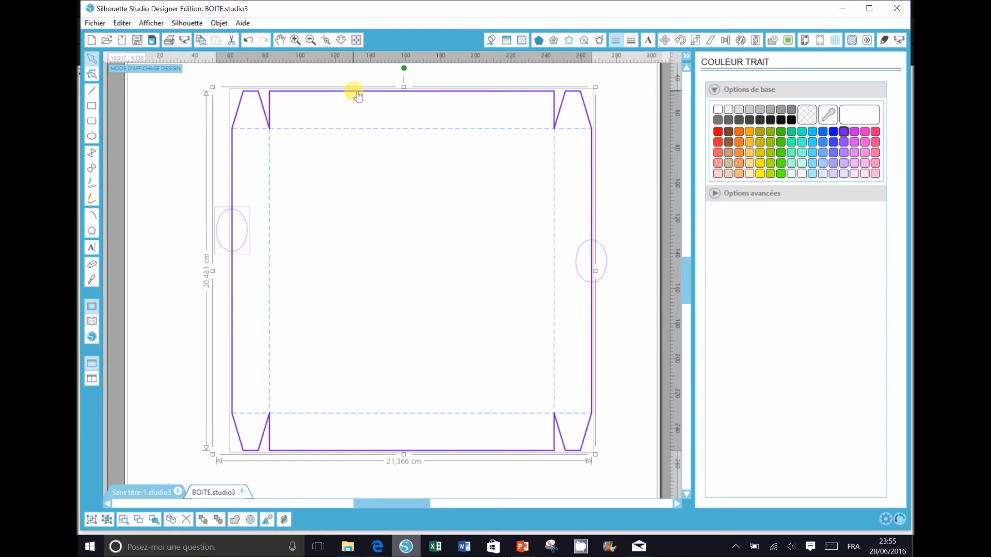
Step: Align the two ovals and centre the right oval vertically against the box outline
left_click(727, 40)
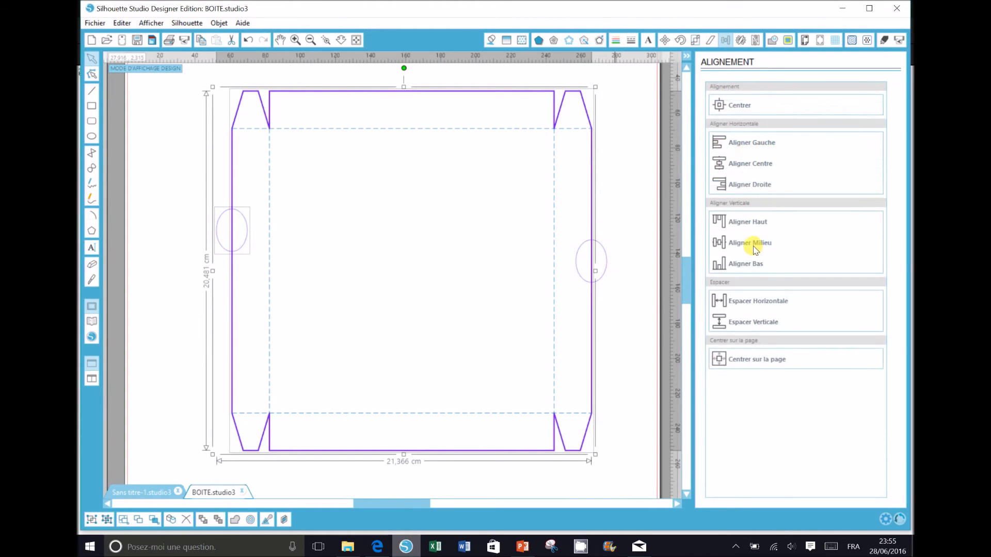
left_click(754, 245)
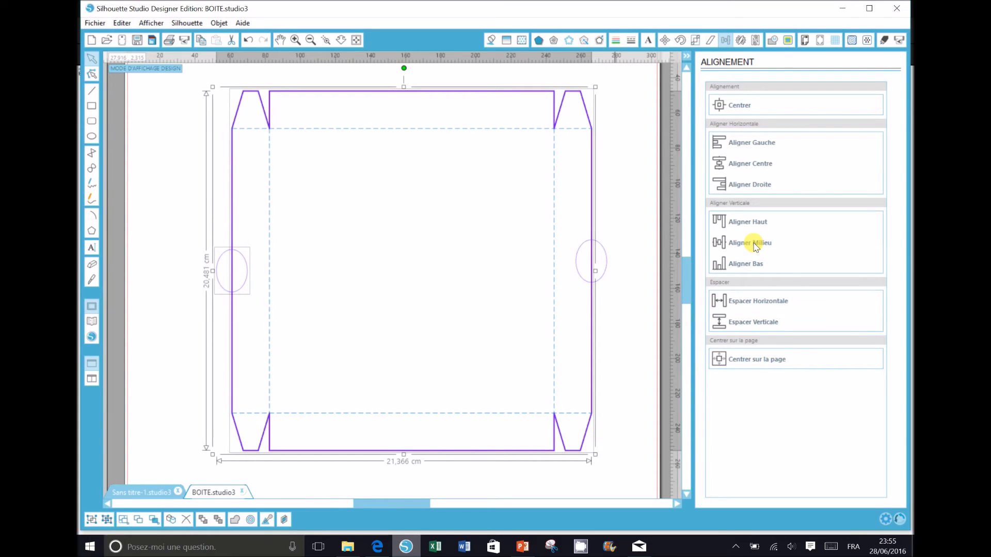
left_click(616, 209)
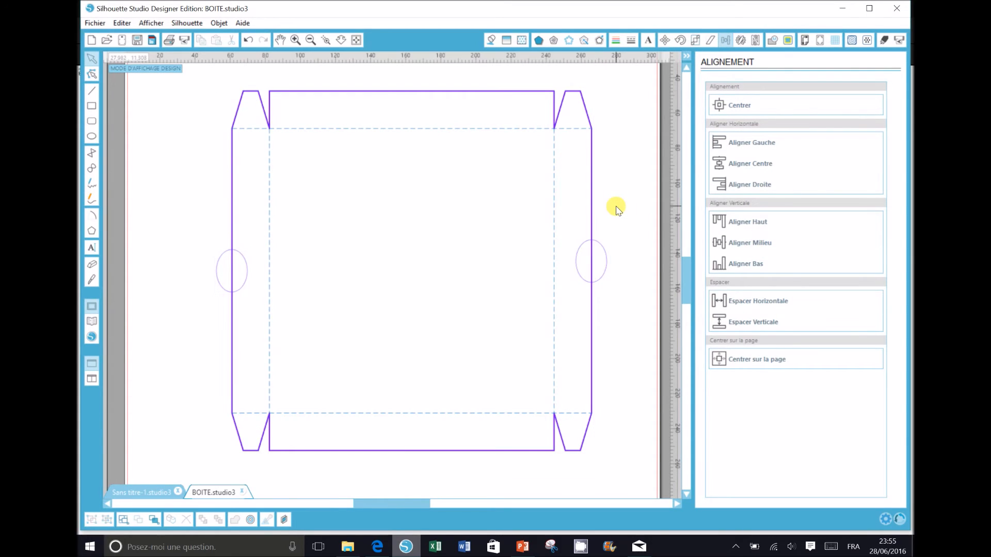
left_click(613, 261)
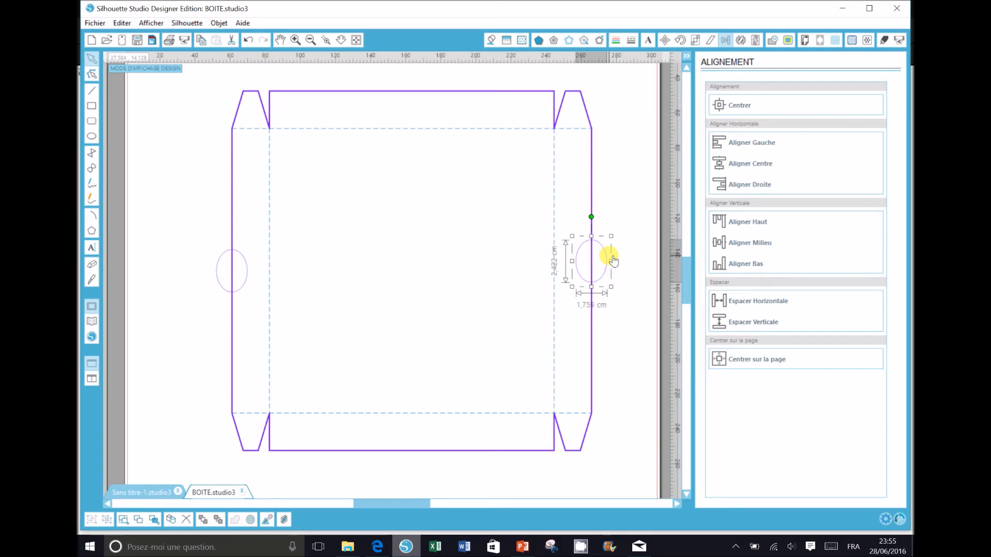
left_click(590, 157, "shift")
left_click(726, 241)
left_click(631, 222)
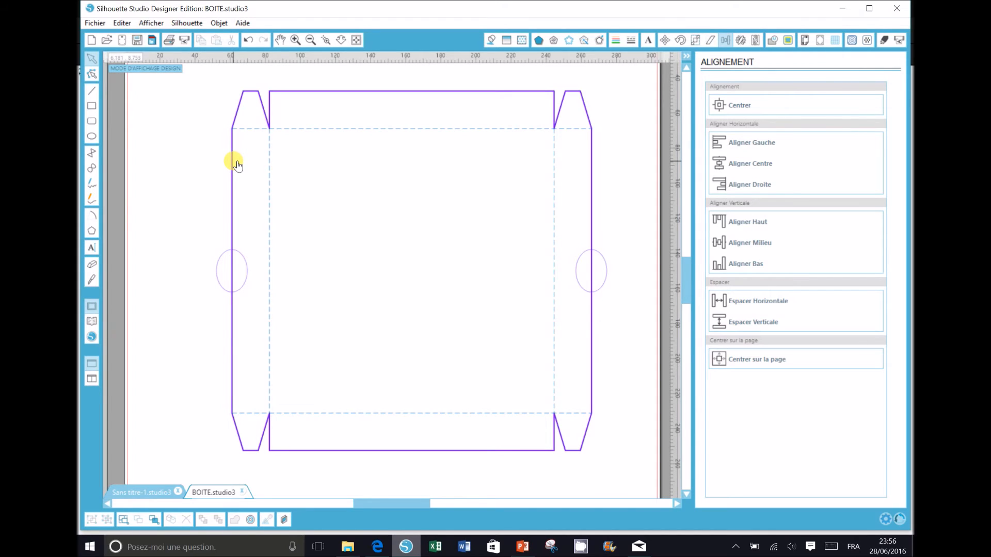
Step: Select all purple shapes and apply Subtract All to cut the ovals into the outline
left_click(155, 521)
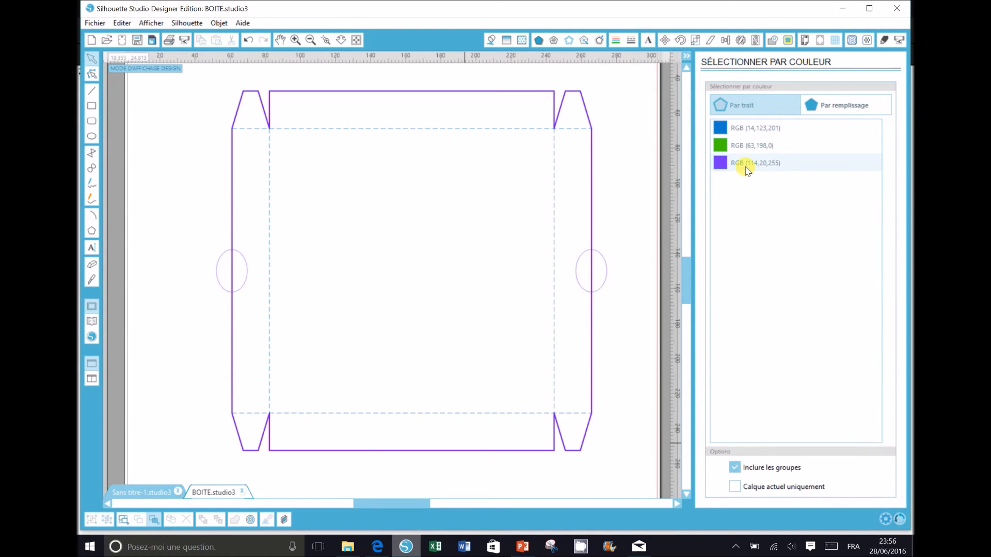
left_click(747, 166)
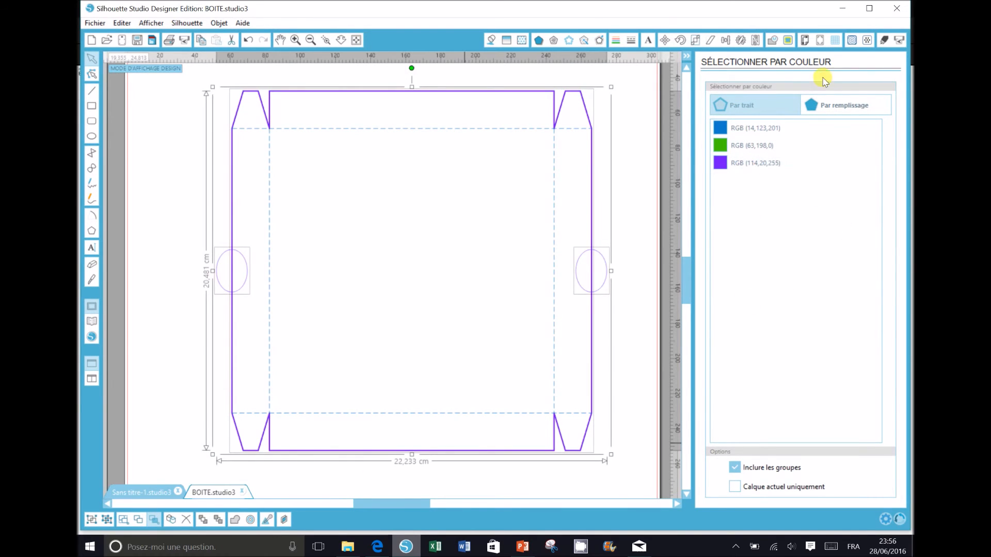
left_click(773, 41)
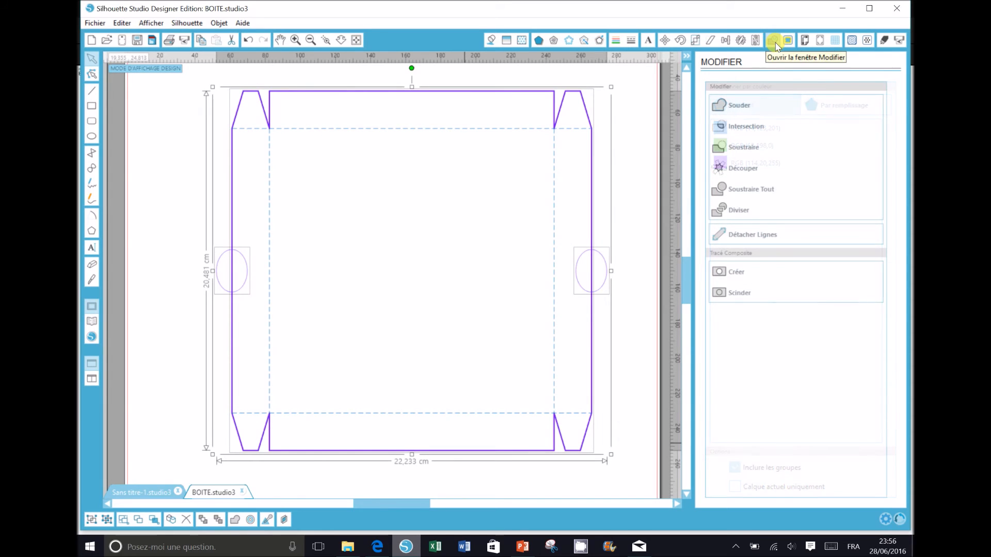
left_click(747, 194)
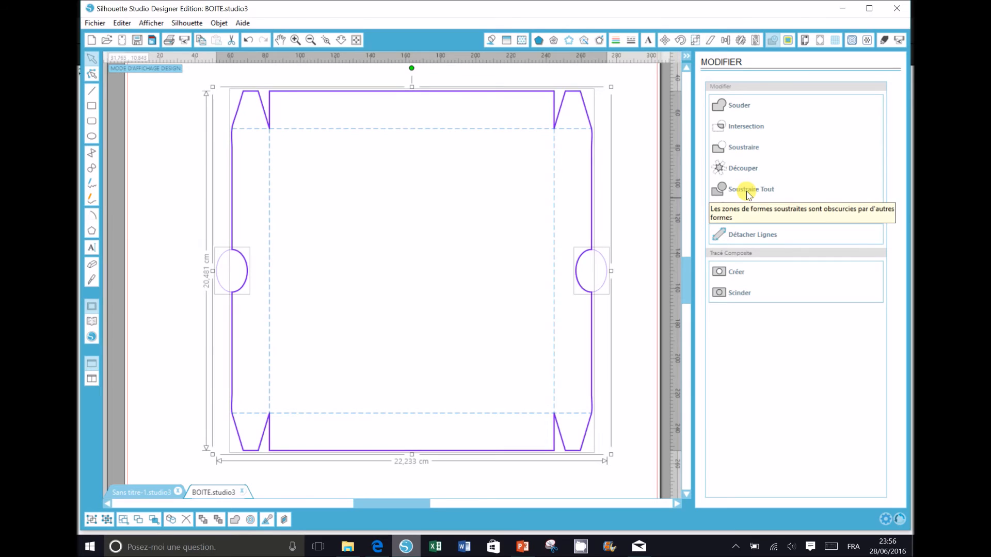
Step: Delete the leftover right and left ovals and zoom to fit the mat
left_click(641, 408)
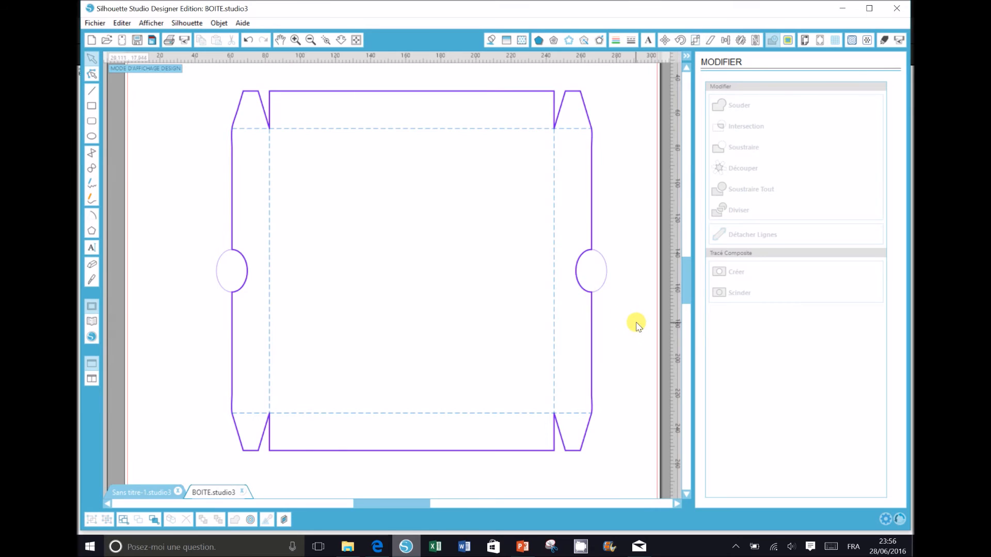
left_click(608, 283)
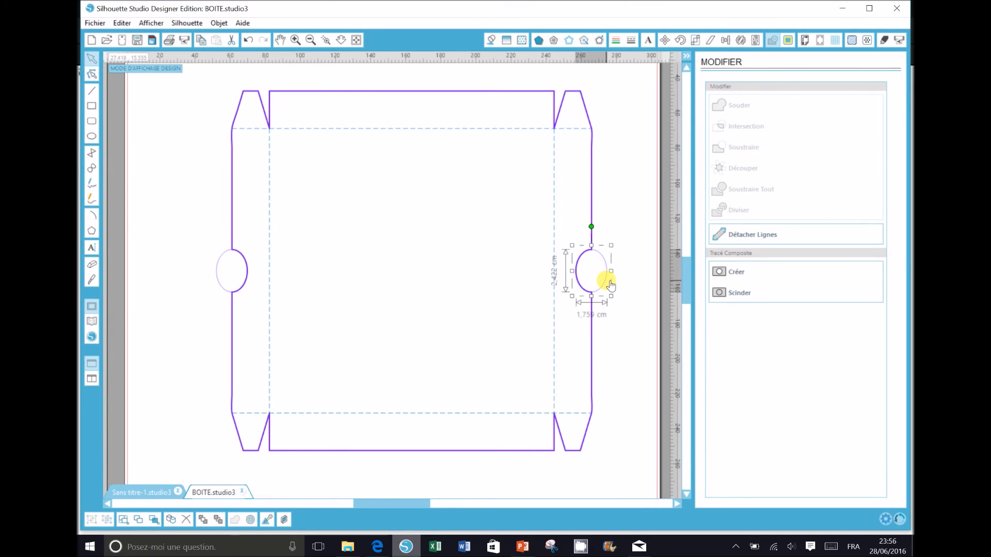
key("Delete")
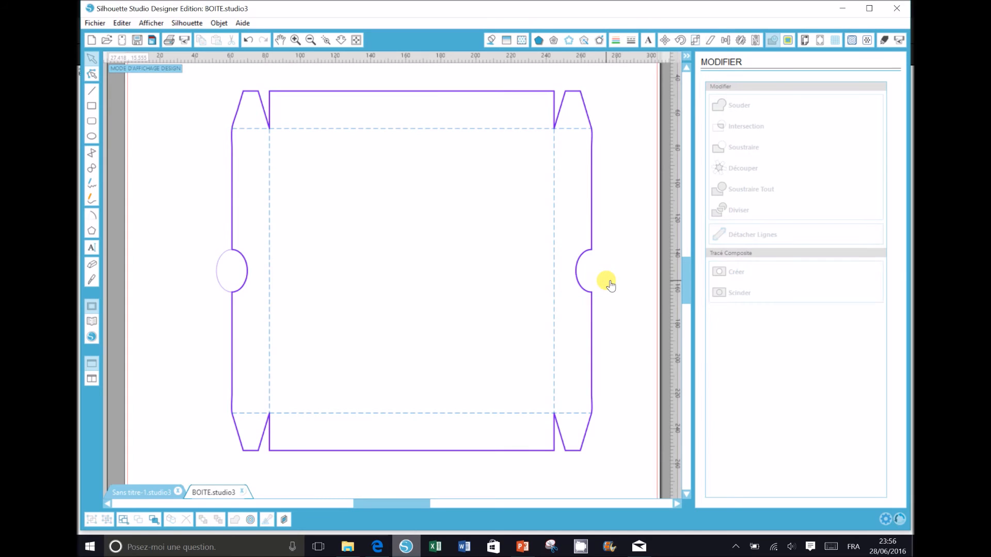
left_click(221, 272)
key("Delete")
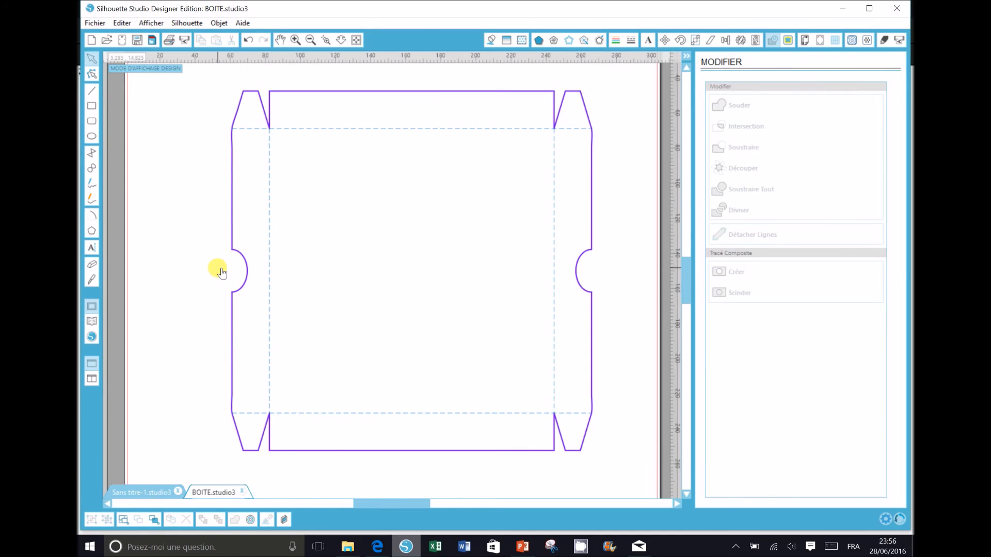
left_click(356, 40)
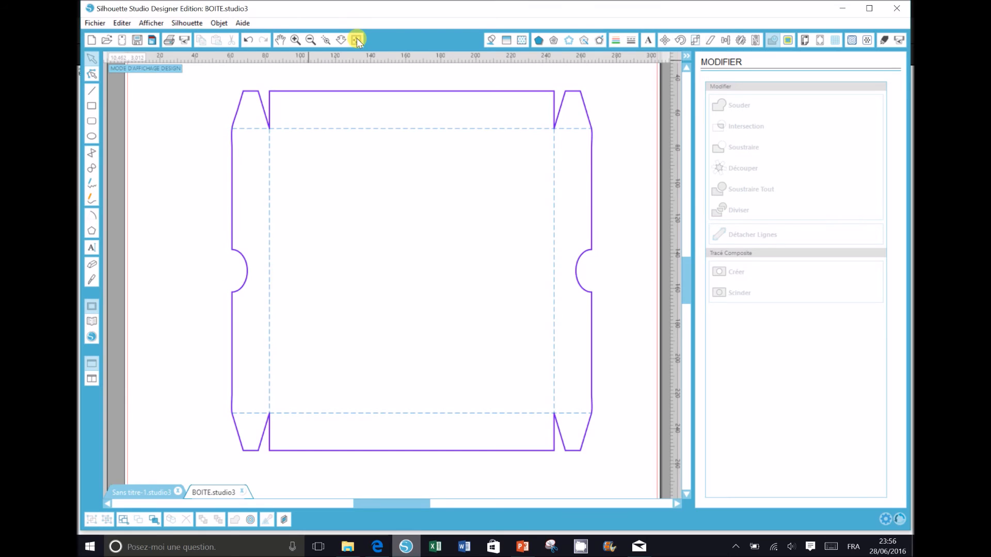
Step: Group the purple box base parts and move them to the mat's right side
left_click_drag(249, 126, 587, 437)
right_click(477, 393)
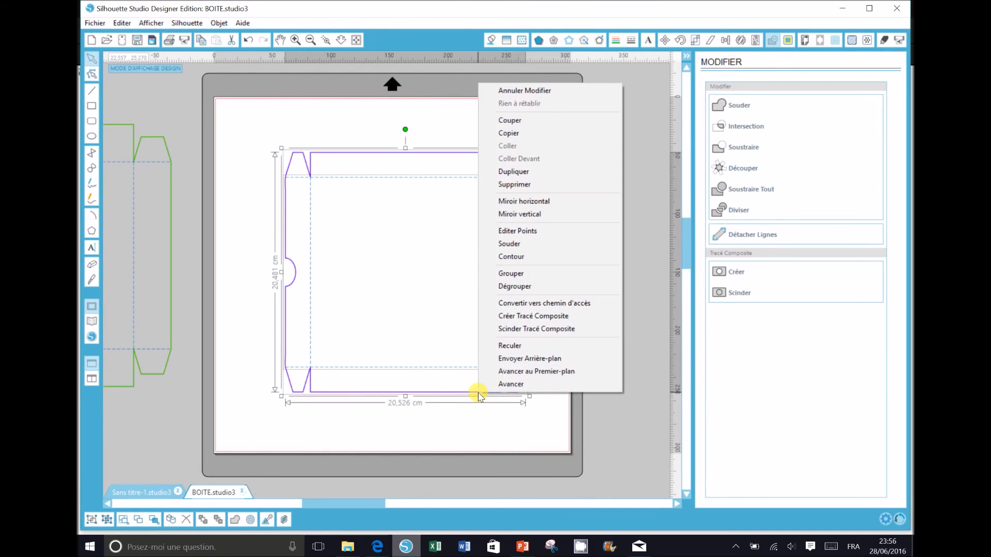
left_click(510, 274)
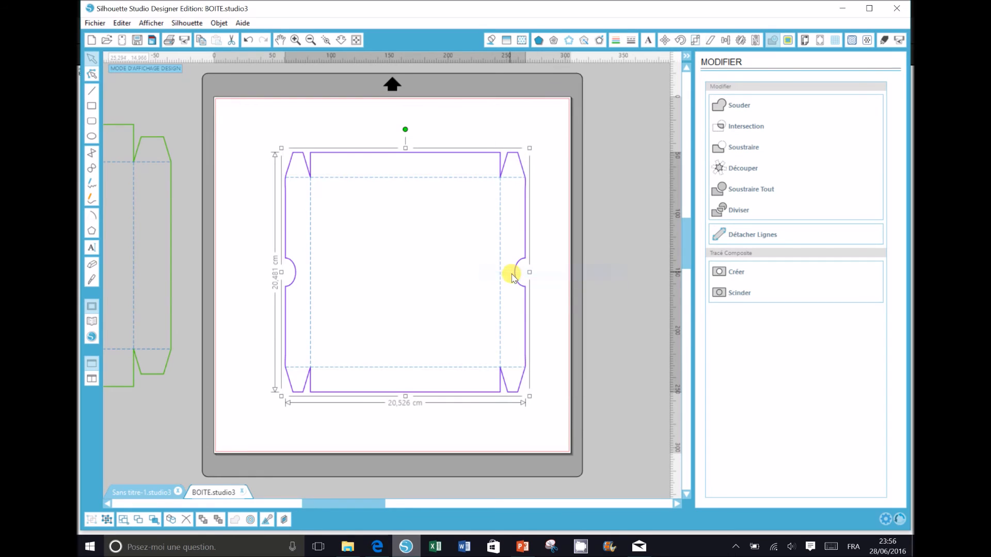
left_click_drag(439, 154, 533, 126)
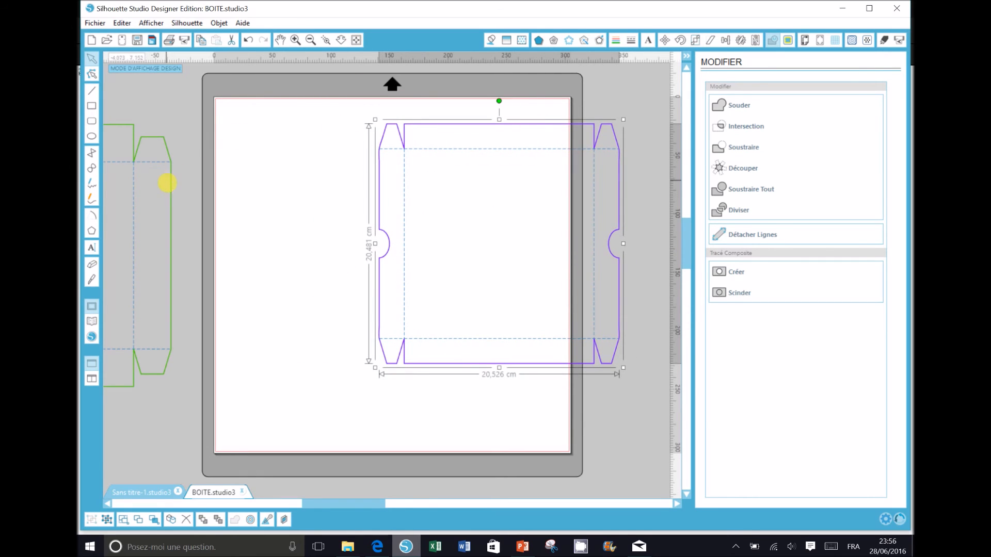
Step: Move the green lid onto the mat beside the base and open the cut settings
left_click_drag(173, 190, 348, 186)
left_click(417, 386)
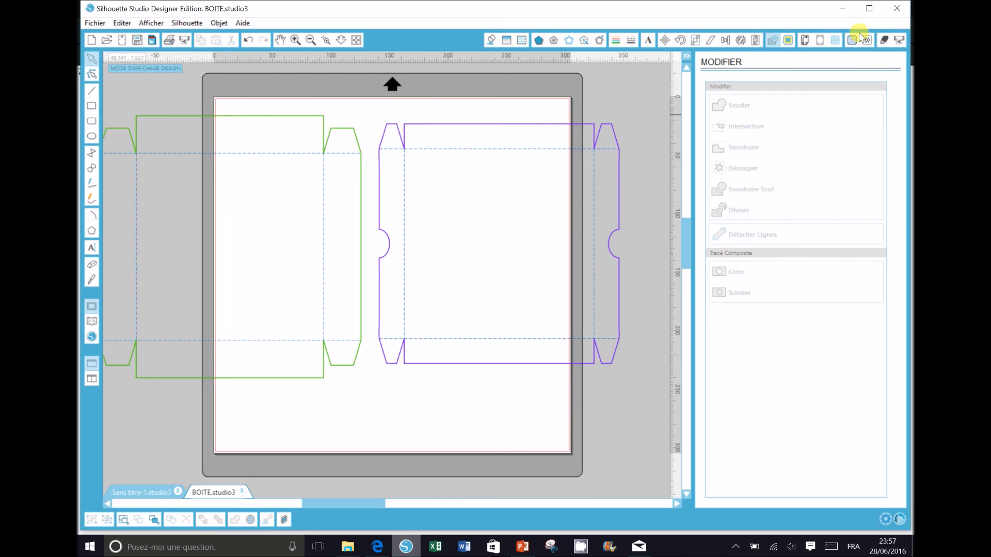
left_click(883, 42)
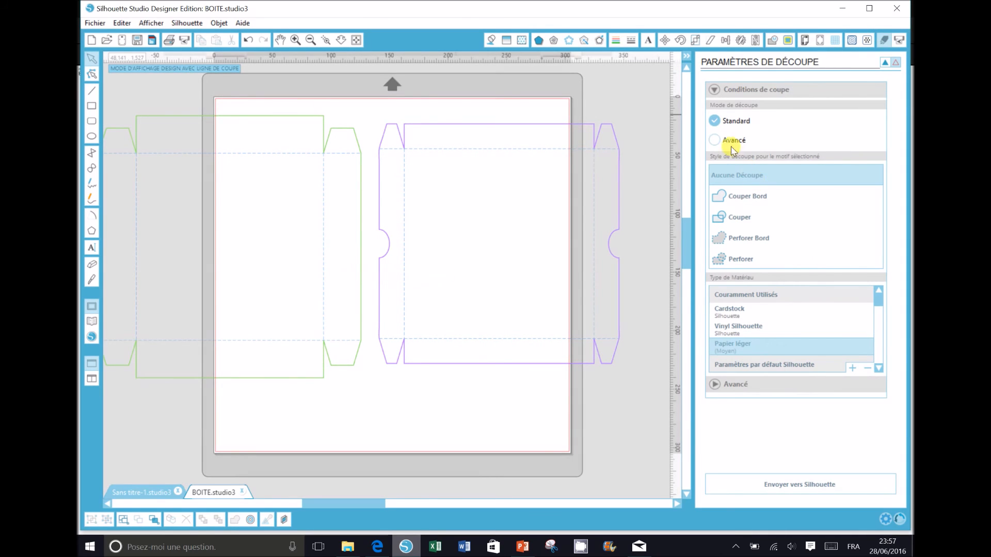
Step: Switch cutting to Advanced mode and bring up the PowerPoint presentation
left_click(716, 141)
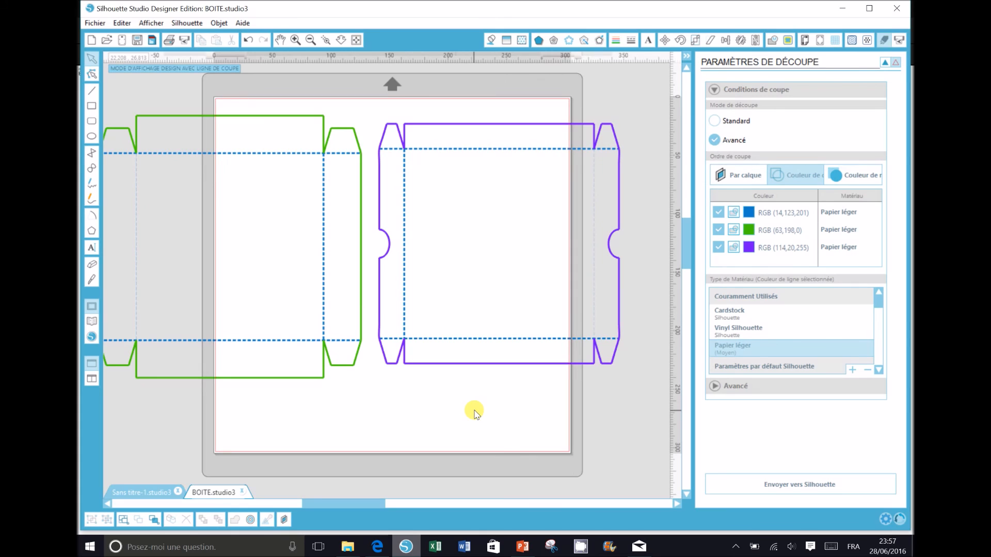
left_click(524, 550)
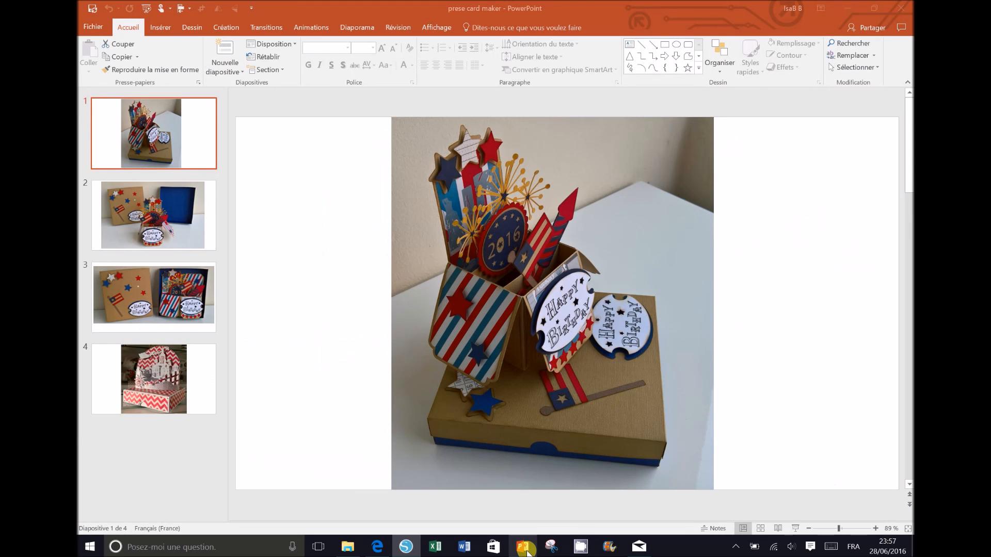
Step: Return Edge to the Box with lid template page, then view PowerPoint slides 2 and 3
left_click(377, 547)
left_click(85, 31)
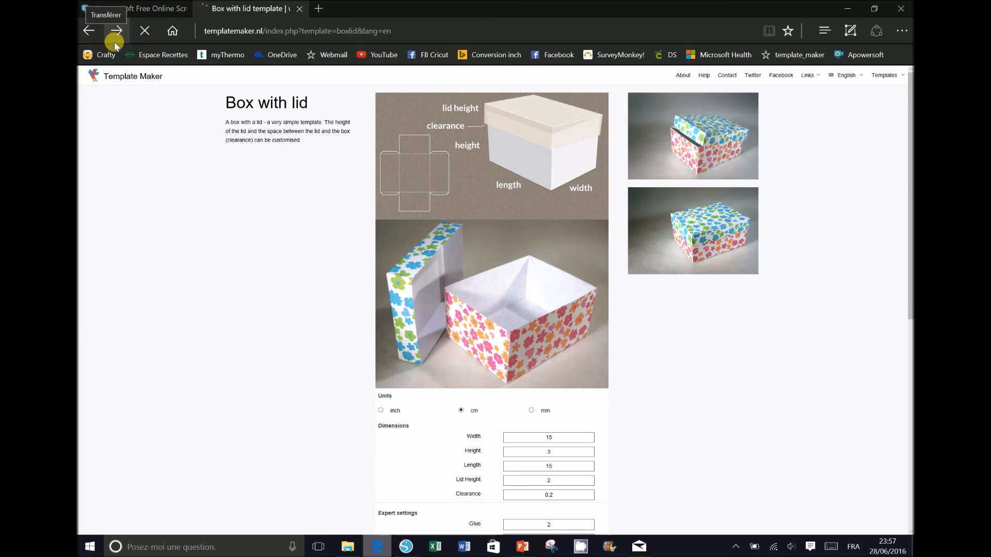
left_click(521, 547)
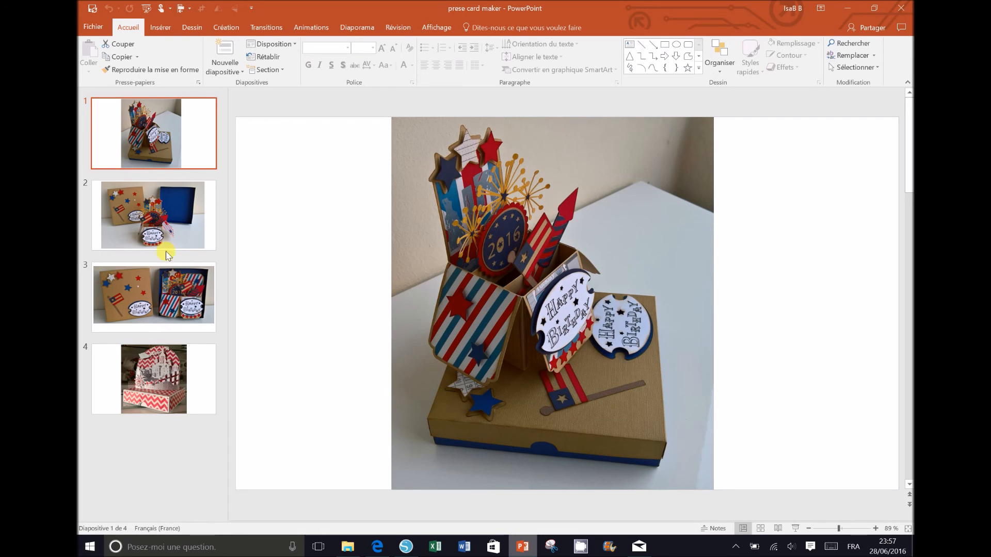
left_click(145, 229)
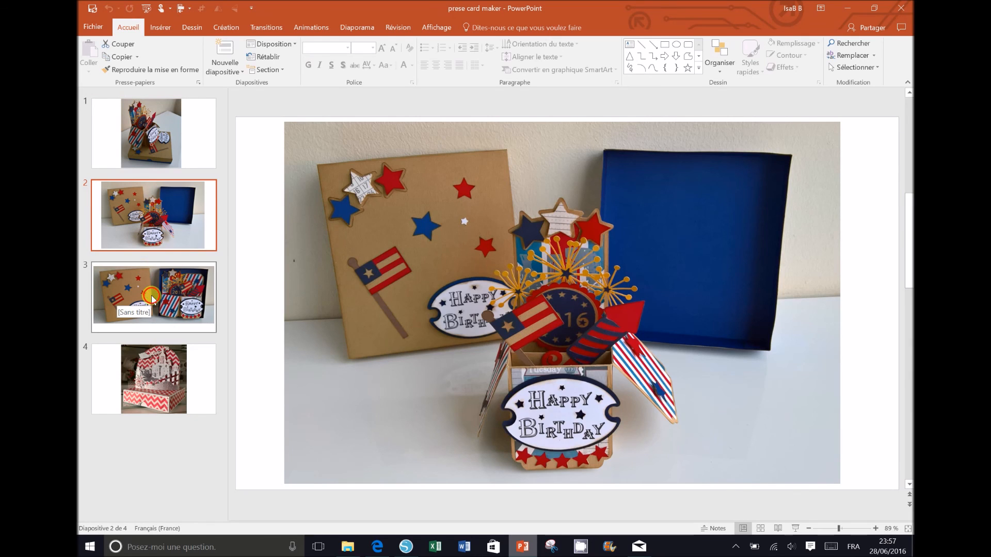
left_click(151, 295)
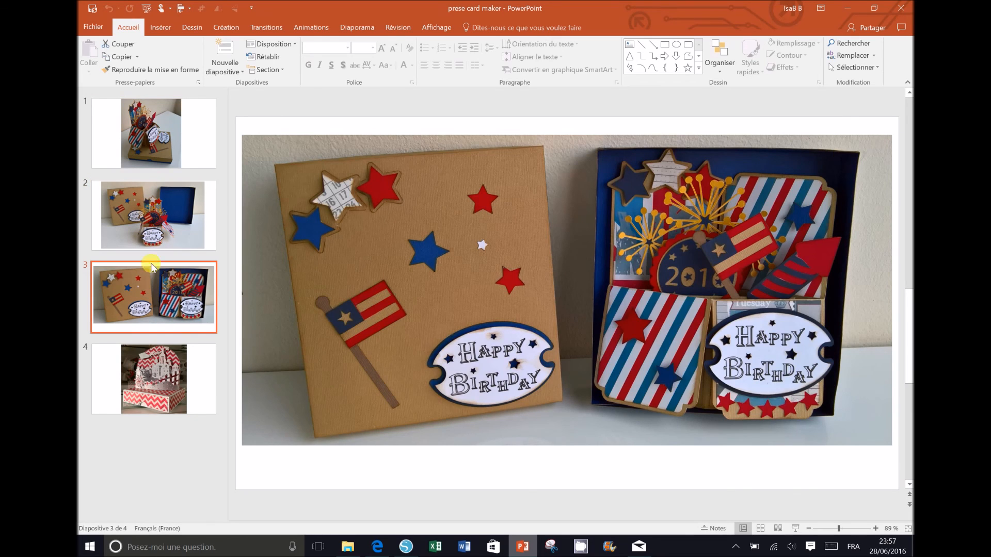